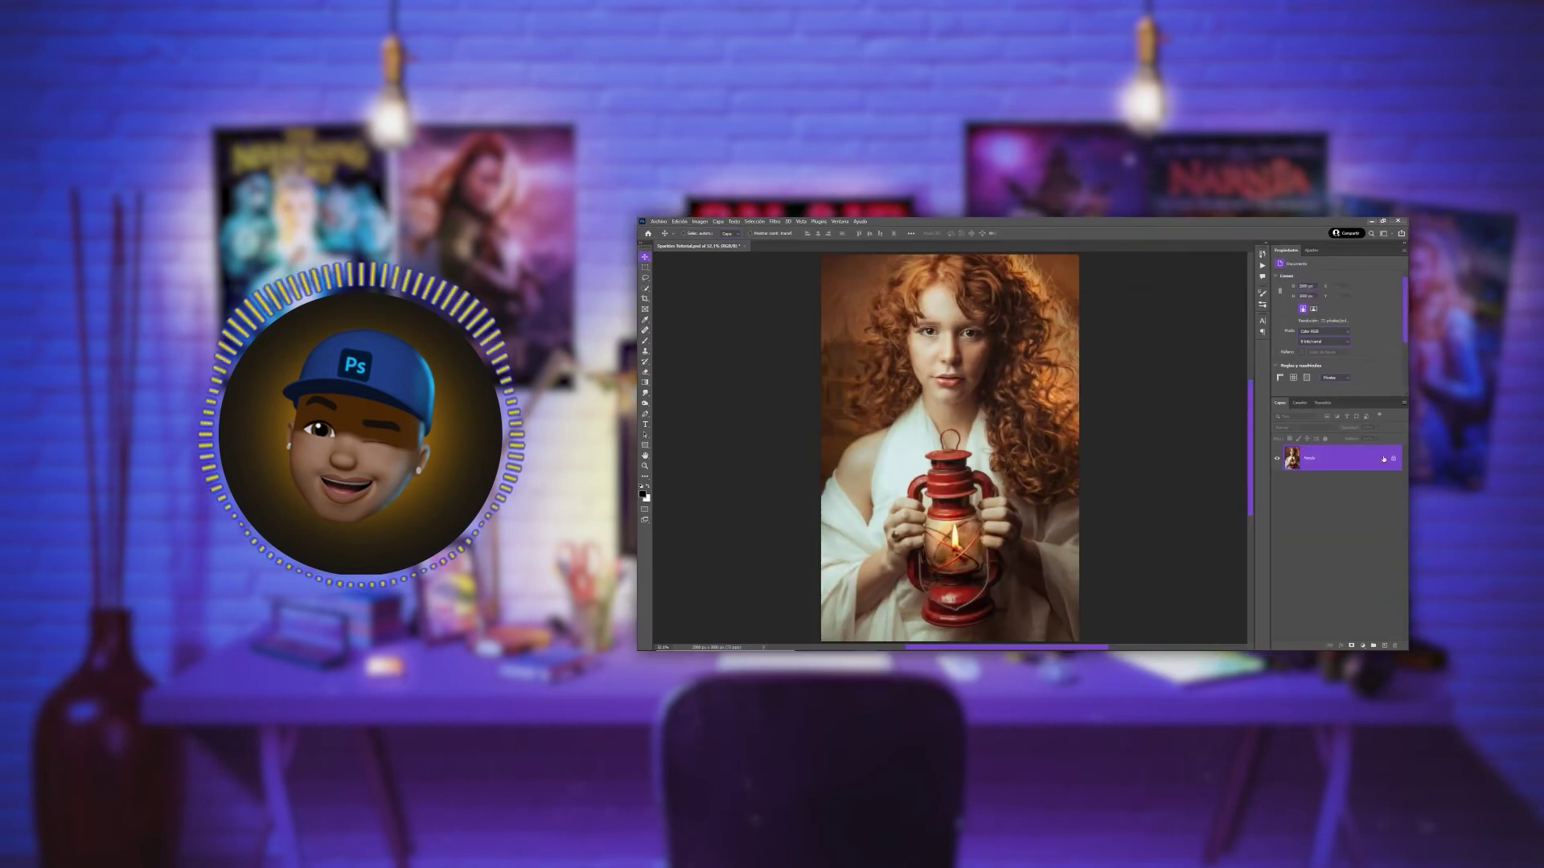
- Duplicate the portrait layer and give the copy a 30-pixel Gaussian blur
key(ctrl+j)
click(870, 224)
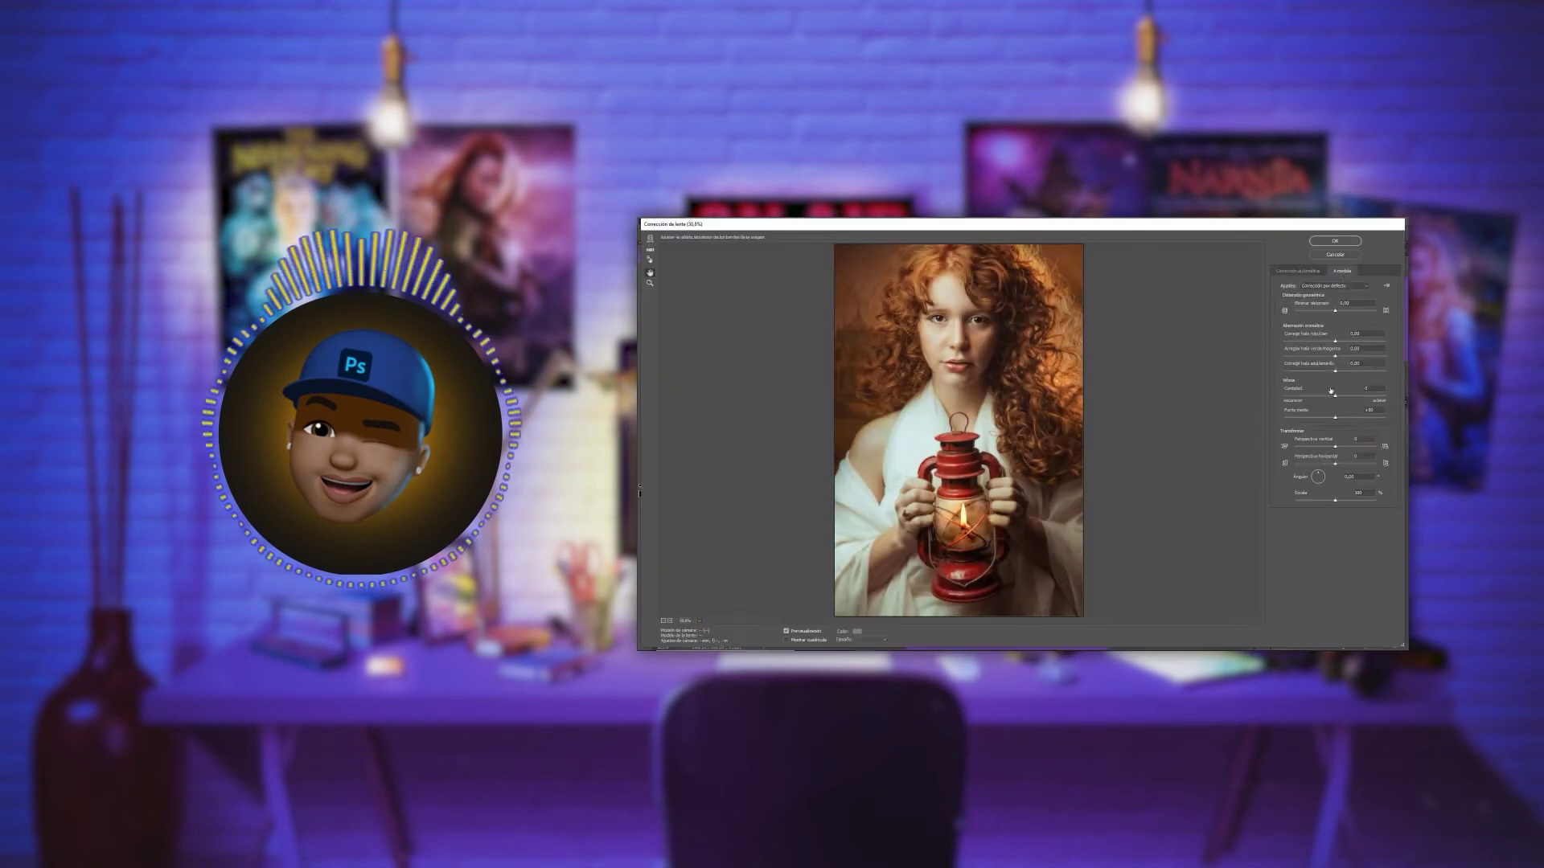
click(774, 221)
click(925, 379)
key(Return)
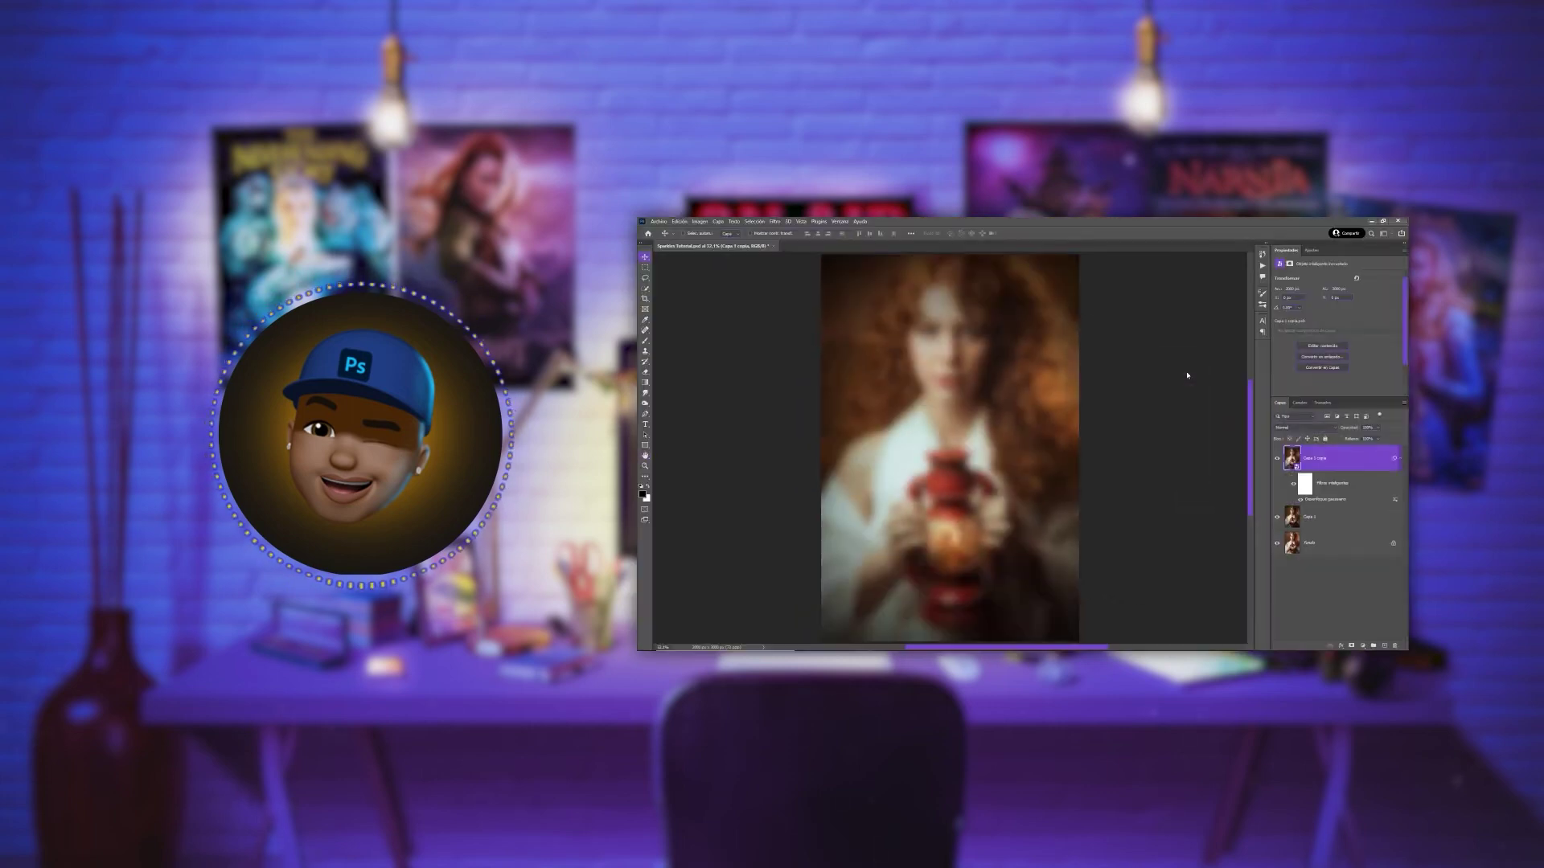
- Set the layer to overlay blending and paint a white glow onto the right-side hair
double_click(1391, 520)
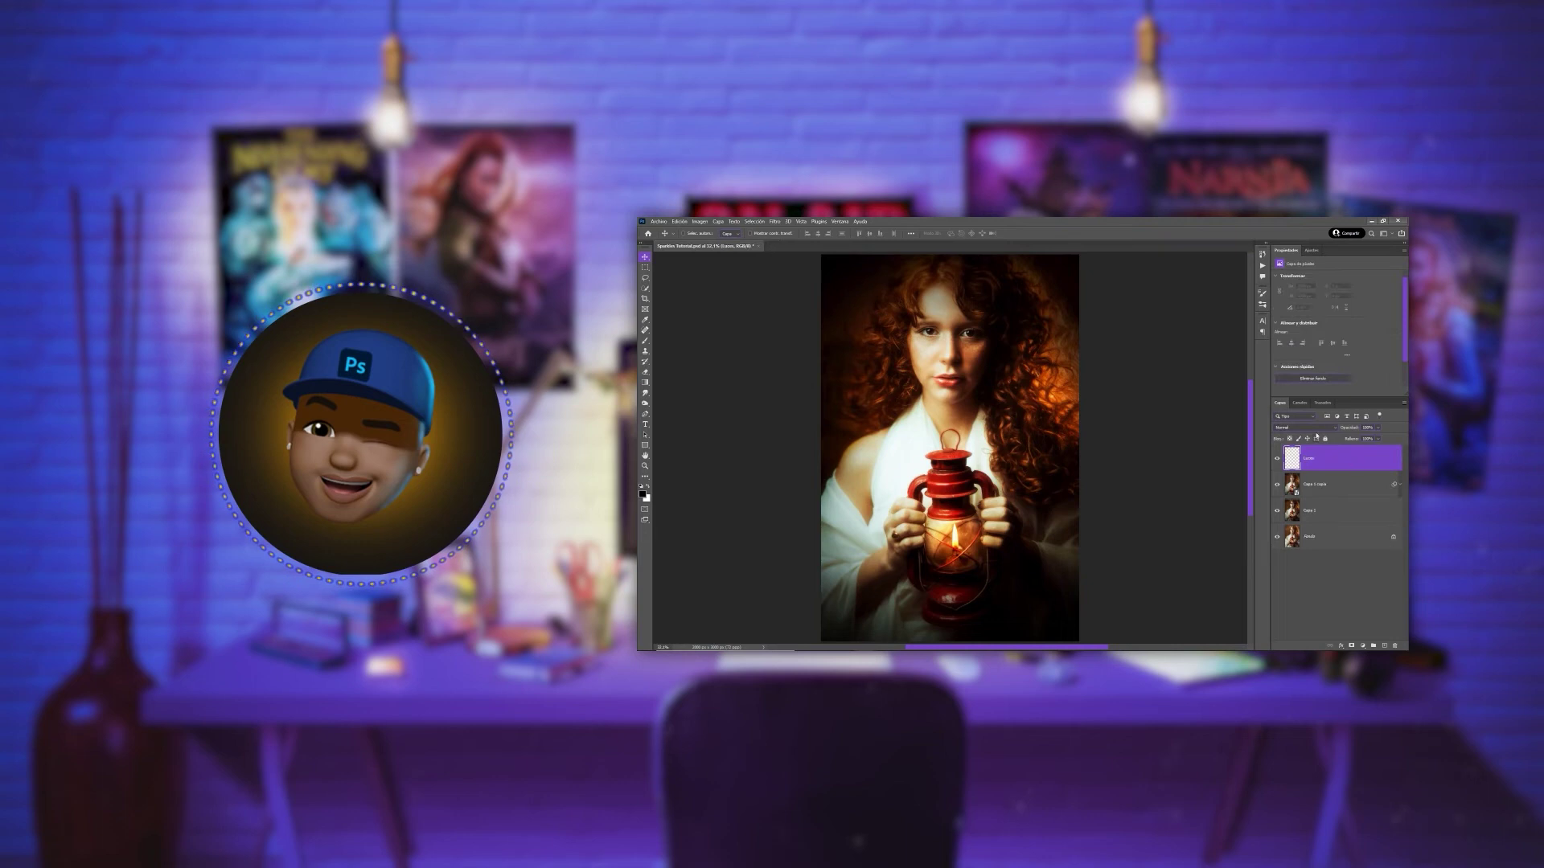
key(b)
key(x)
key(shift+alt+o)
drag(1022, 354, 1062, 418)
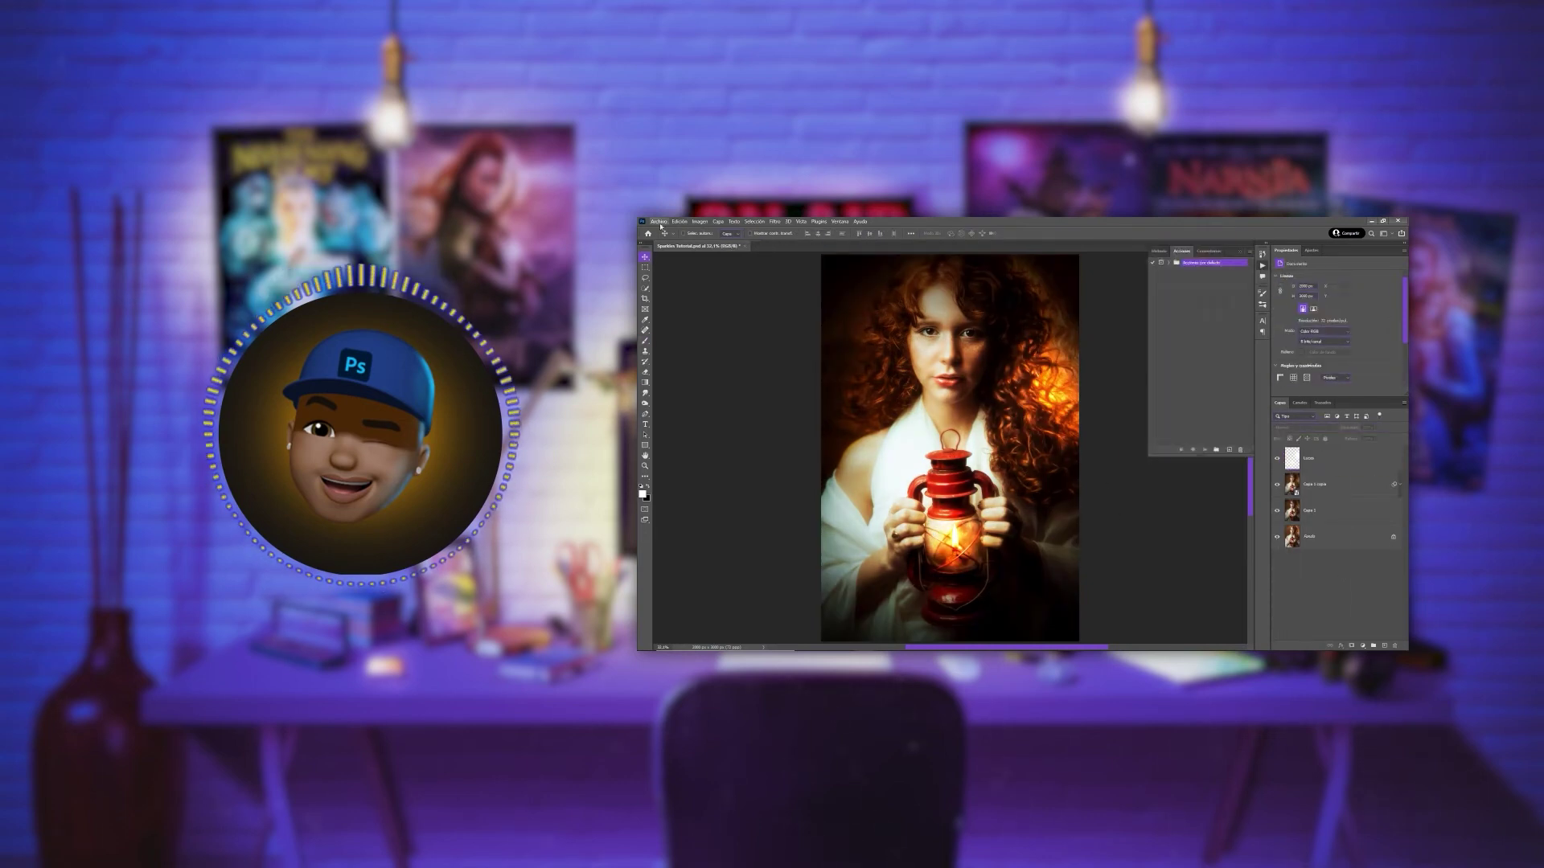
- Run Sparkle FX, move its layer onto the portrait in screen mode, and add a mask
click(1203, 450)
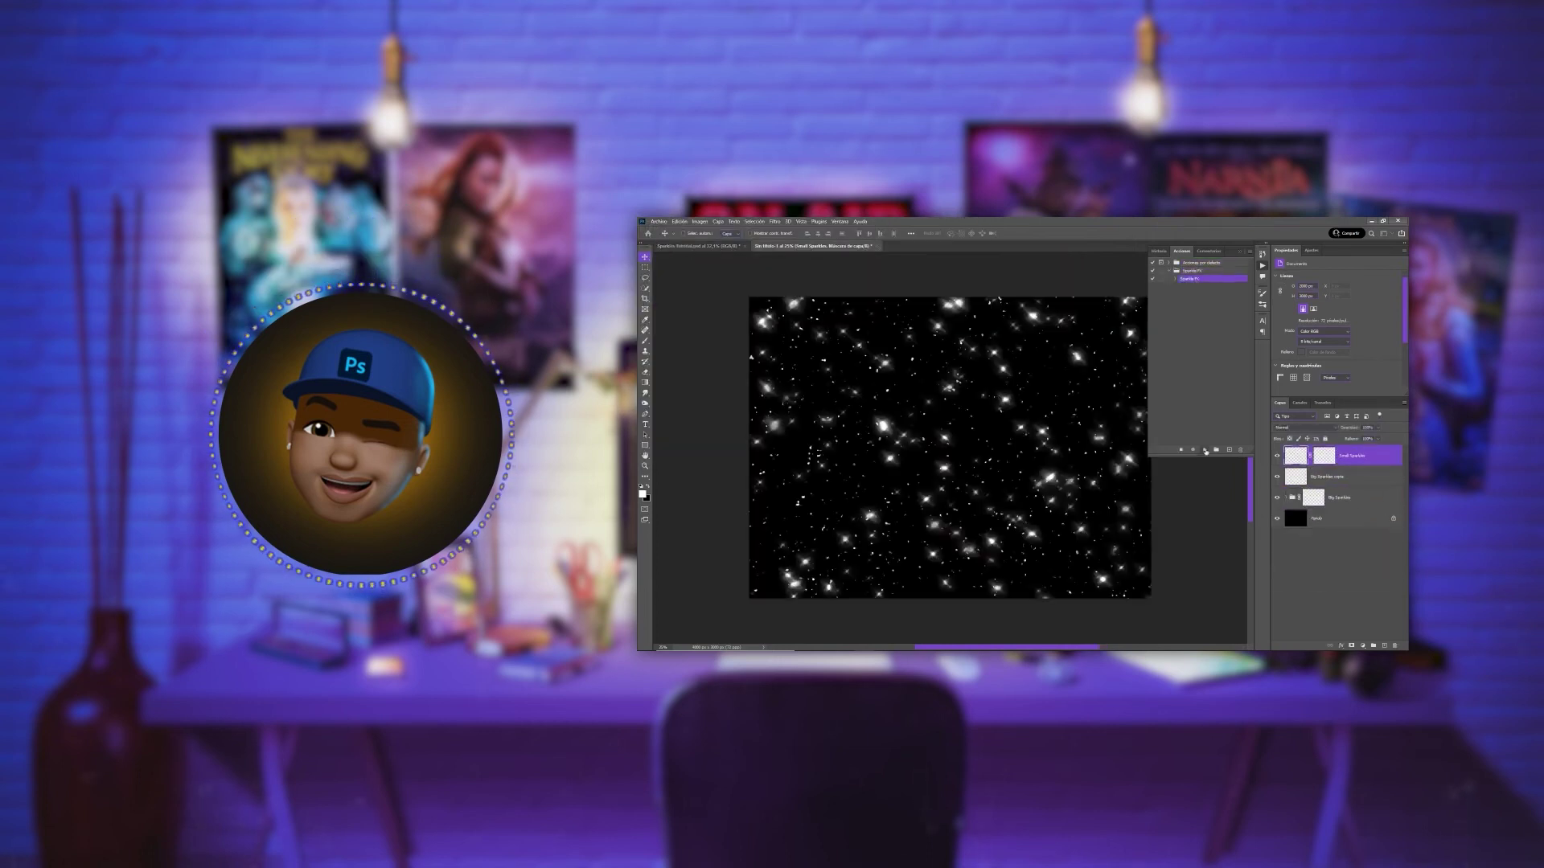
mouse_move(1295, 456)
mouse_down()
mouse_move(923, 442)
mouse_move(948, 449)
mouse_up()
click(1294, 427)
click(1290, 500)
click(1351, 646)
key(b)
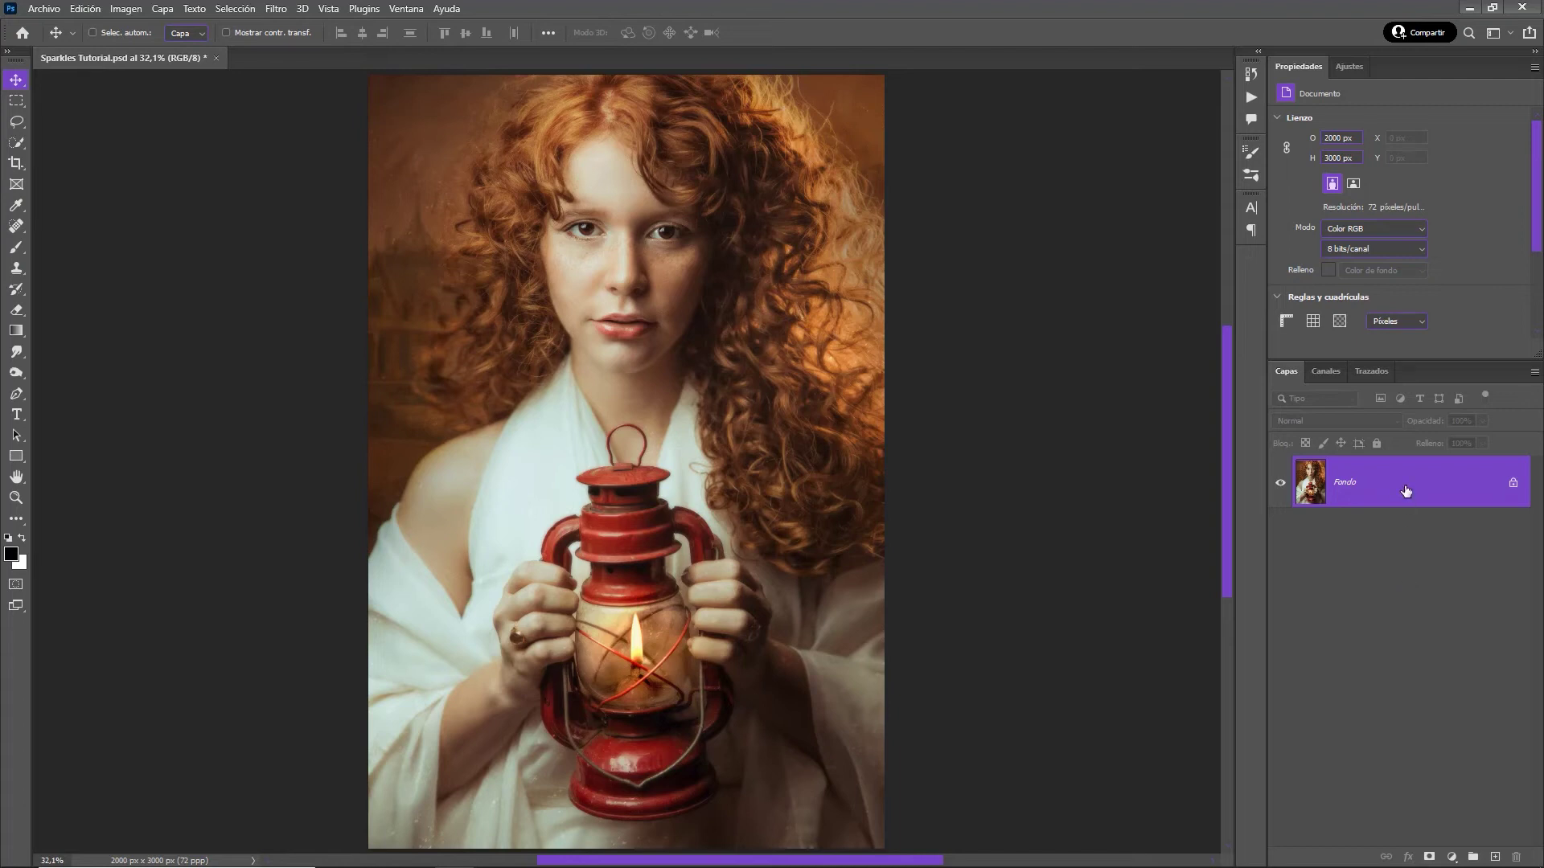
- Duplicate the background as Capa 1 and add a Lens Correction vignette, amount -100, midpoint +25
key(ctrl+j)
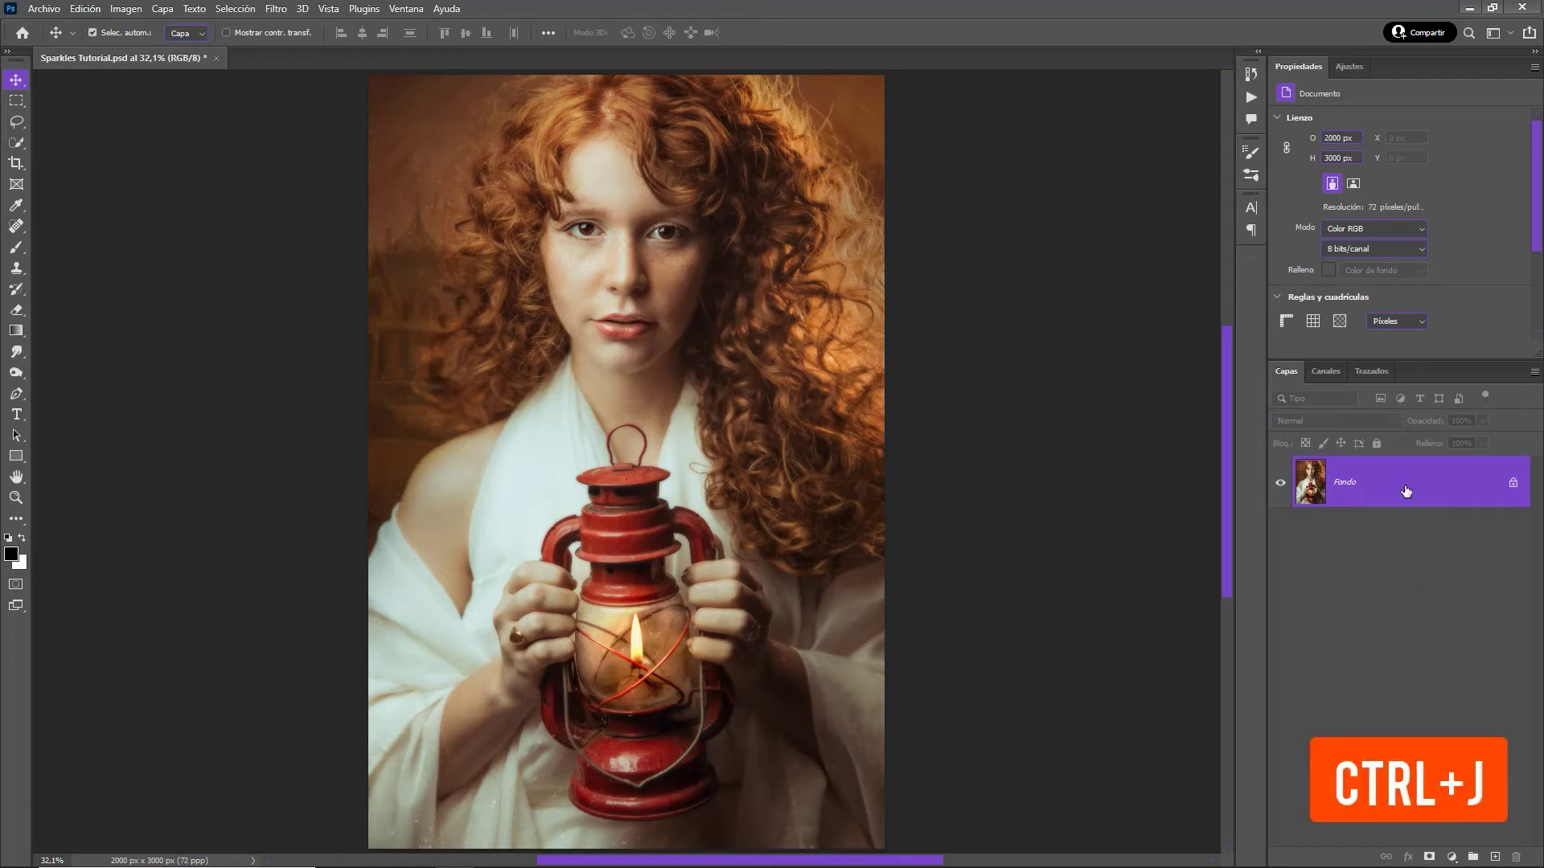
key(ctrl+j)
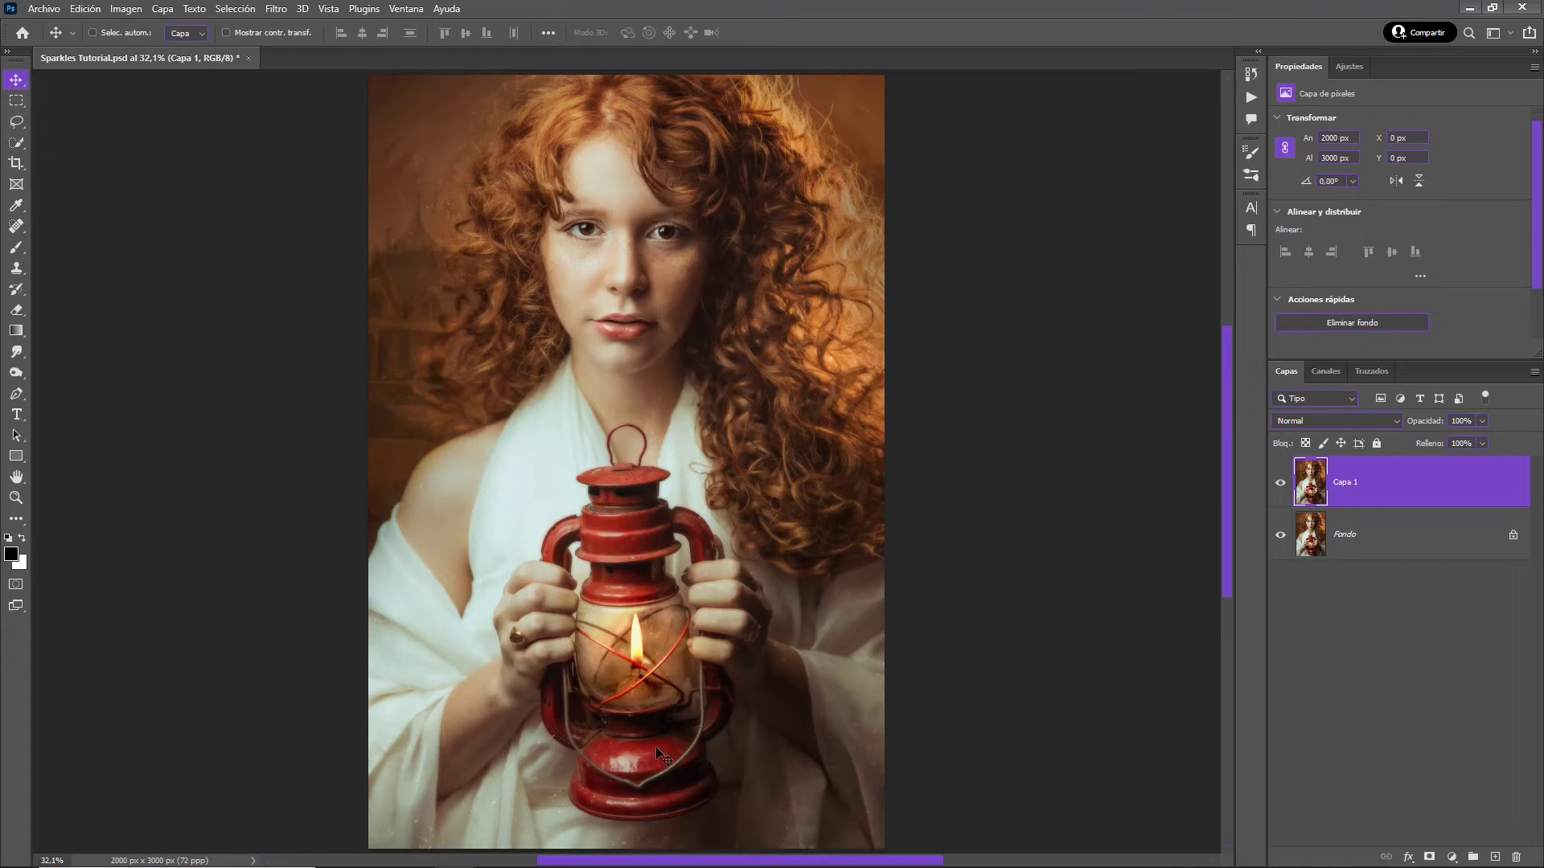
click(276, 9)
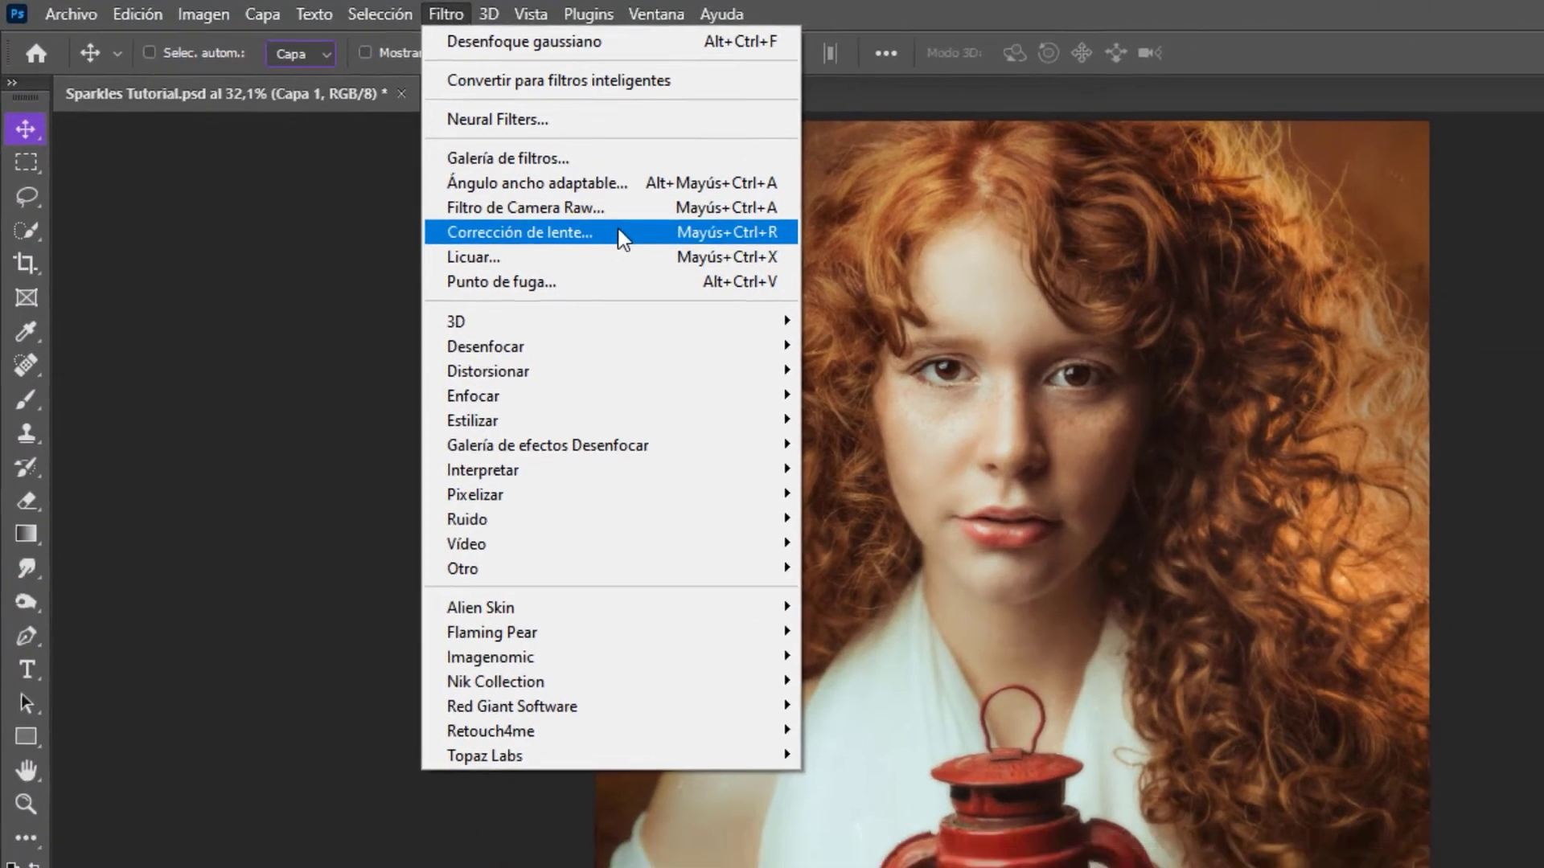
click(635, 243)
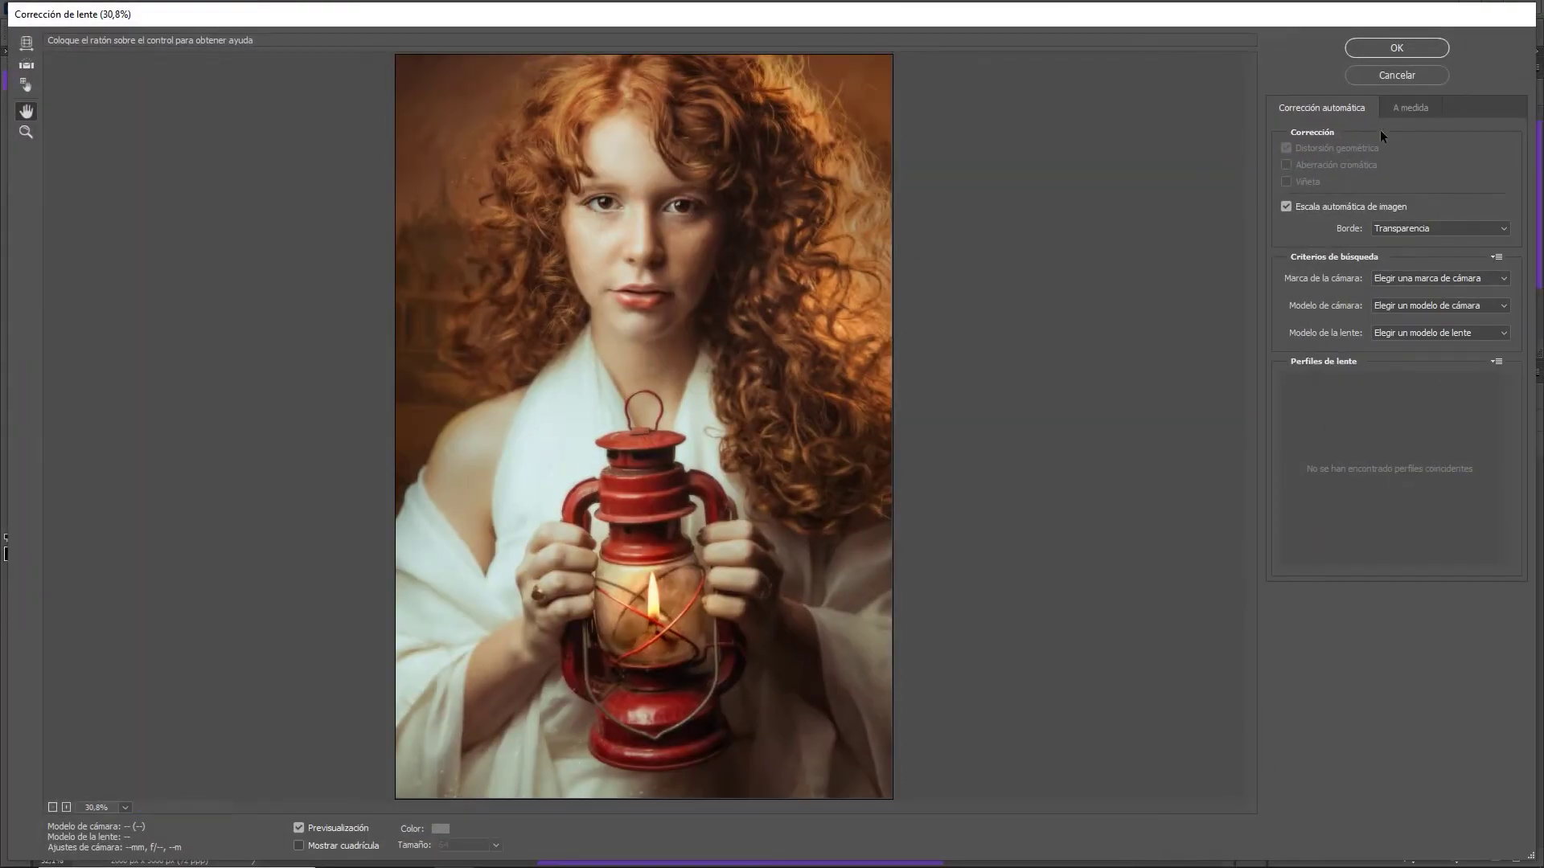
click(1409, 112)
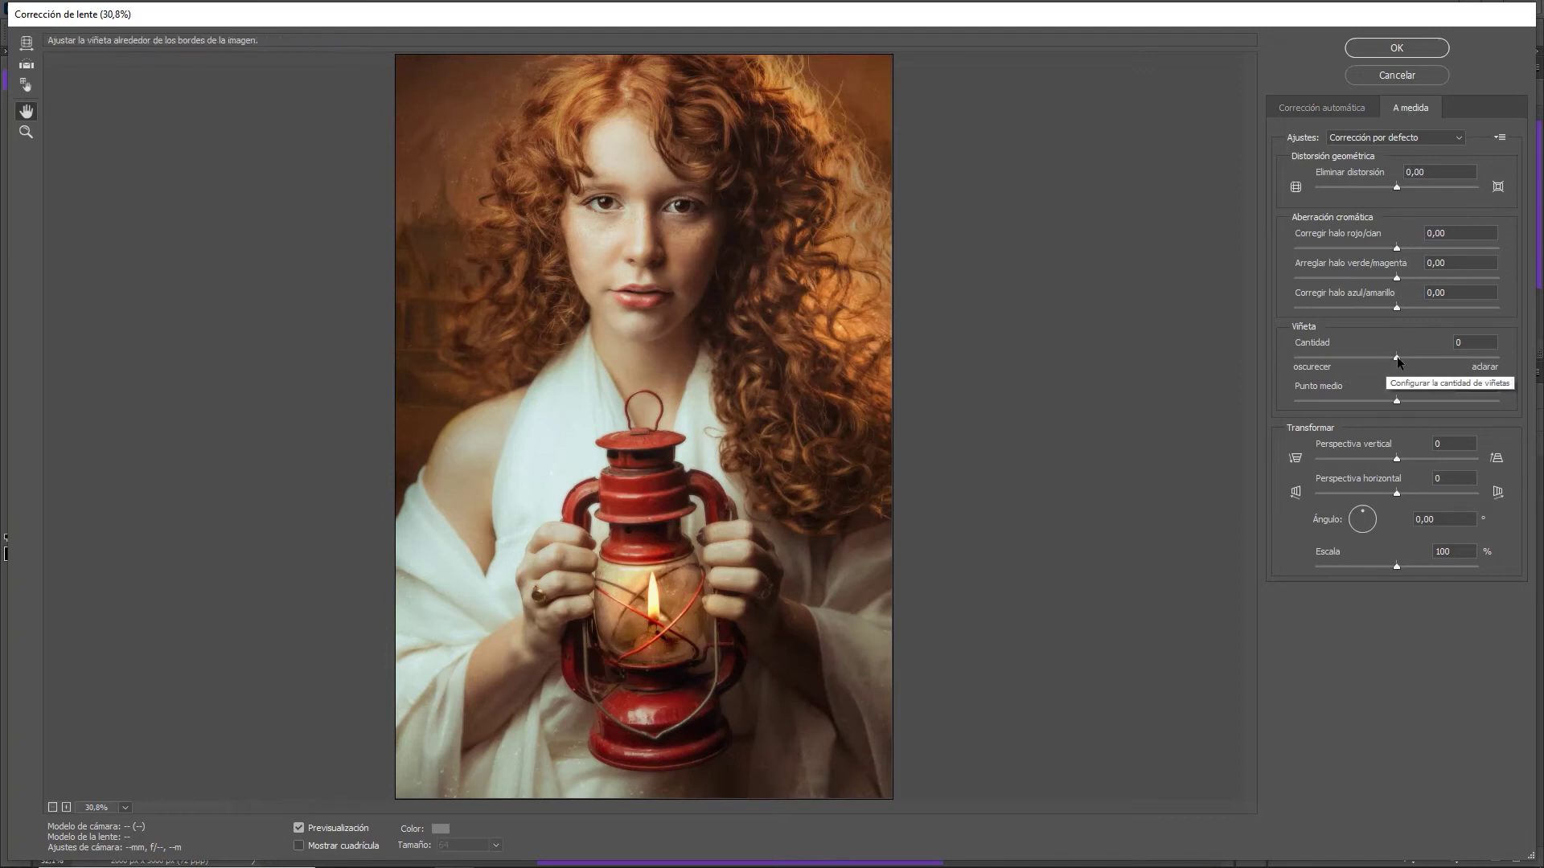
drag(1397, 362, 1272, 364)
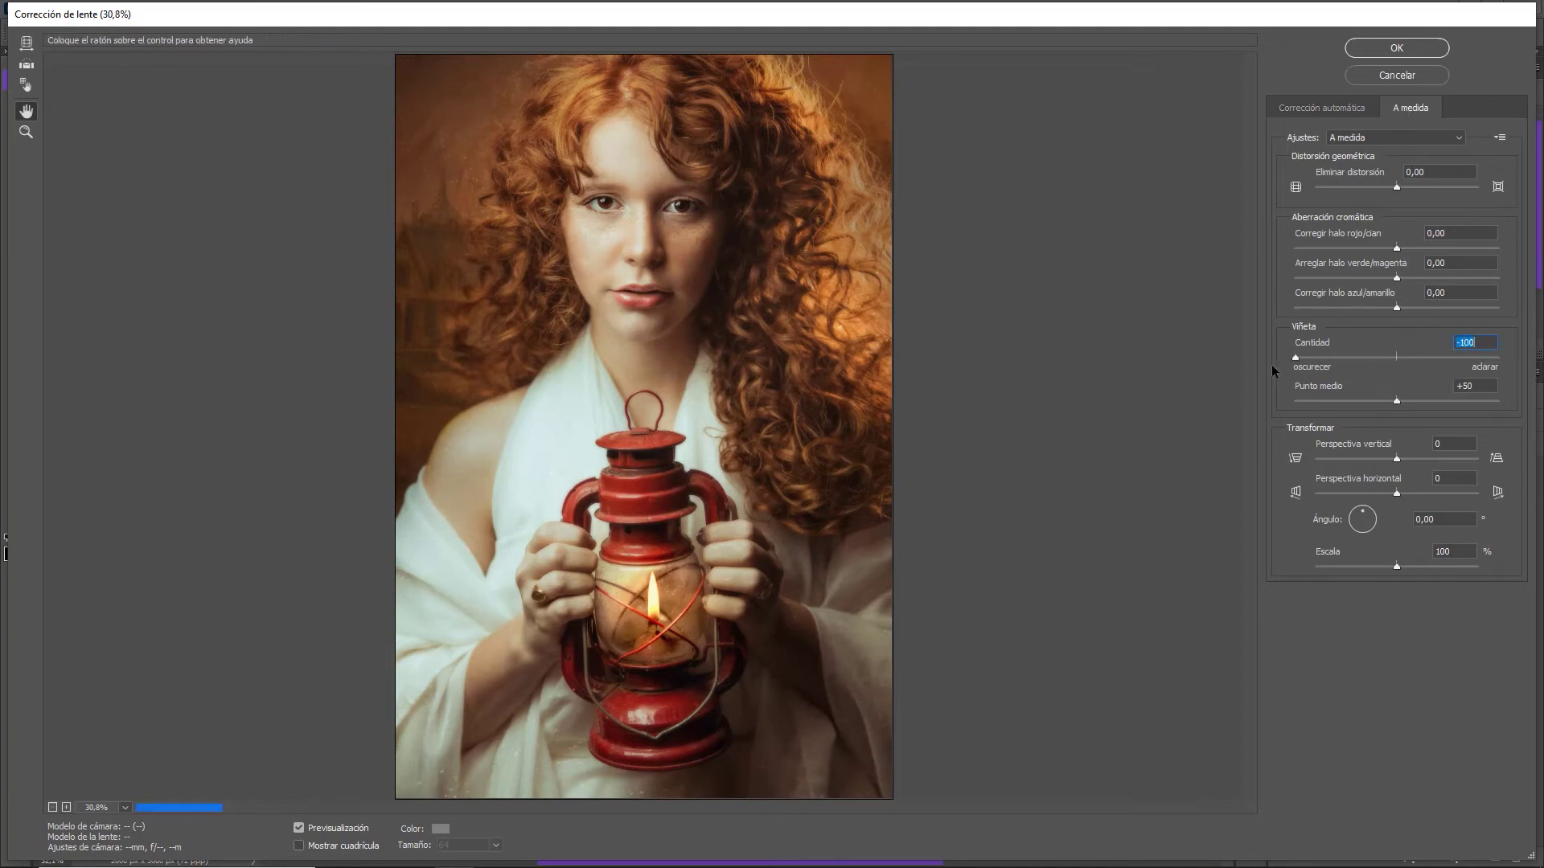
drag(1396, 400, 1347, 402)
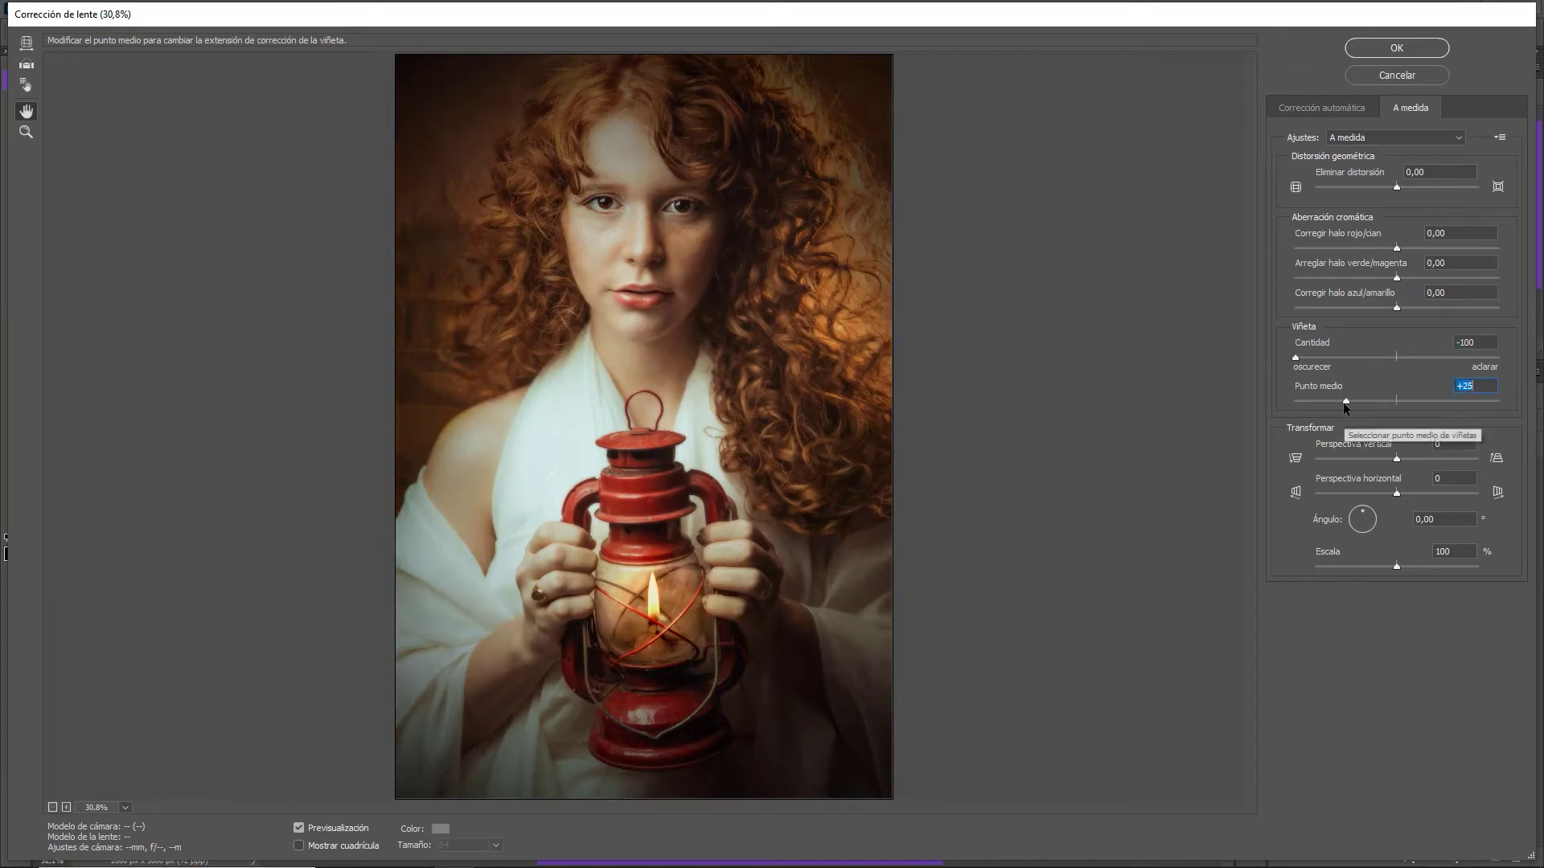
click(1386, 48)
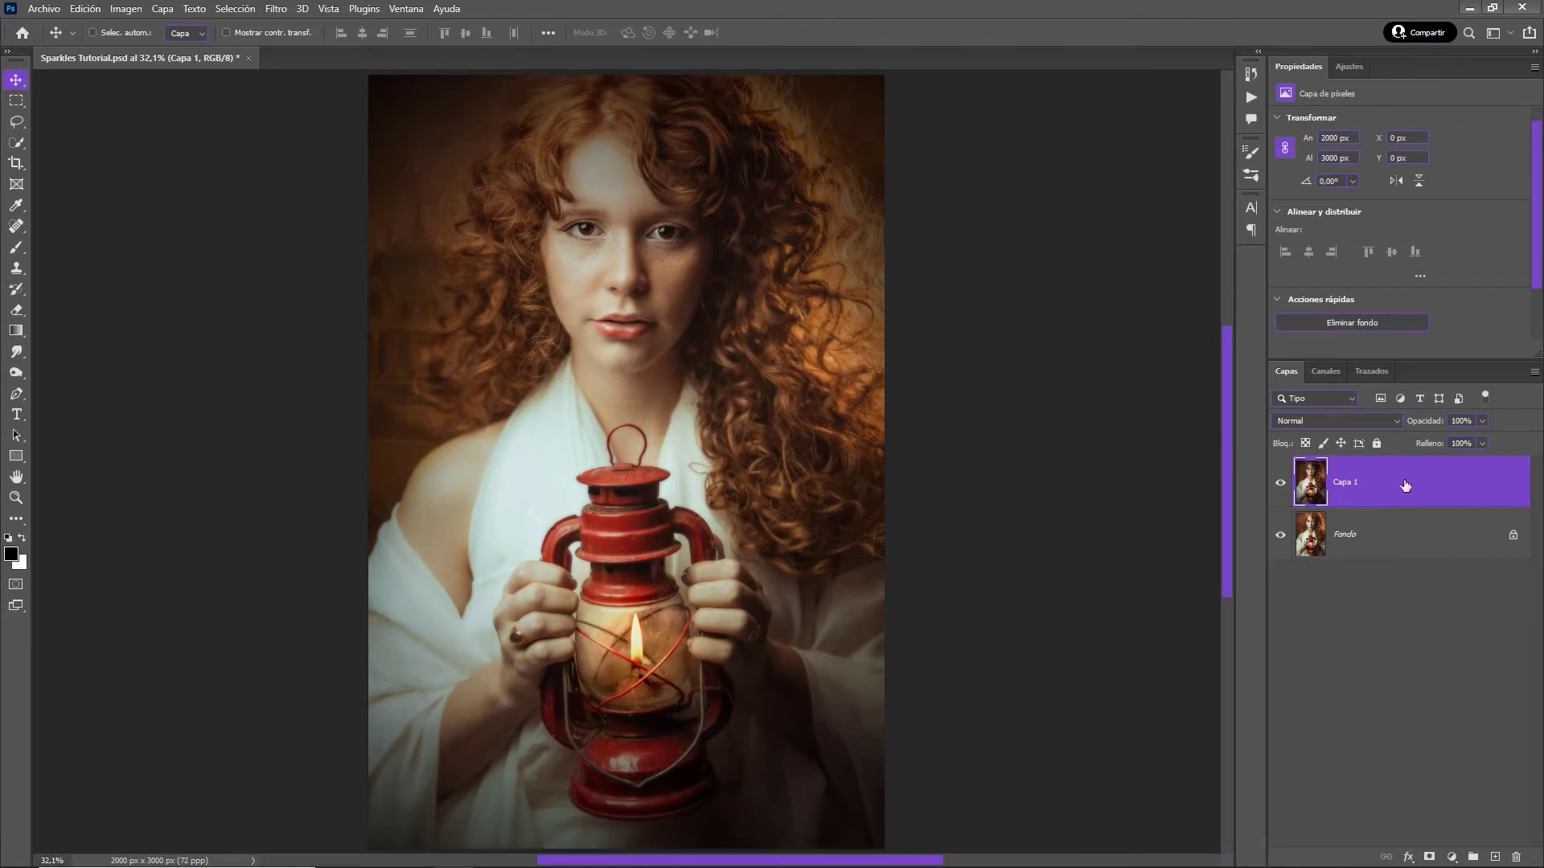
- Duplicate Capa 1 as Capa 1 copia and convert it to a smart object
key(ctrl+j)
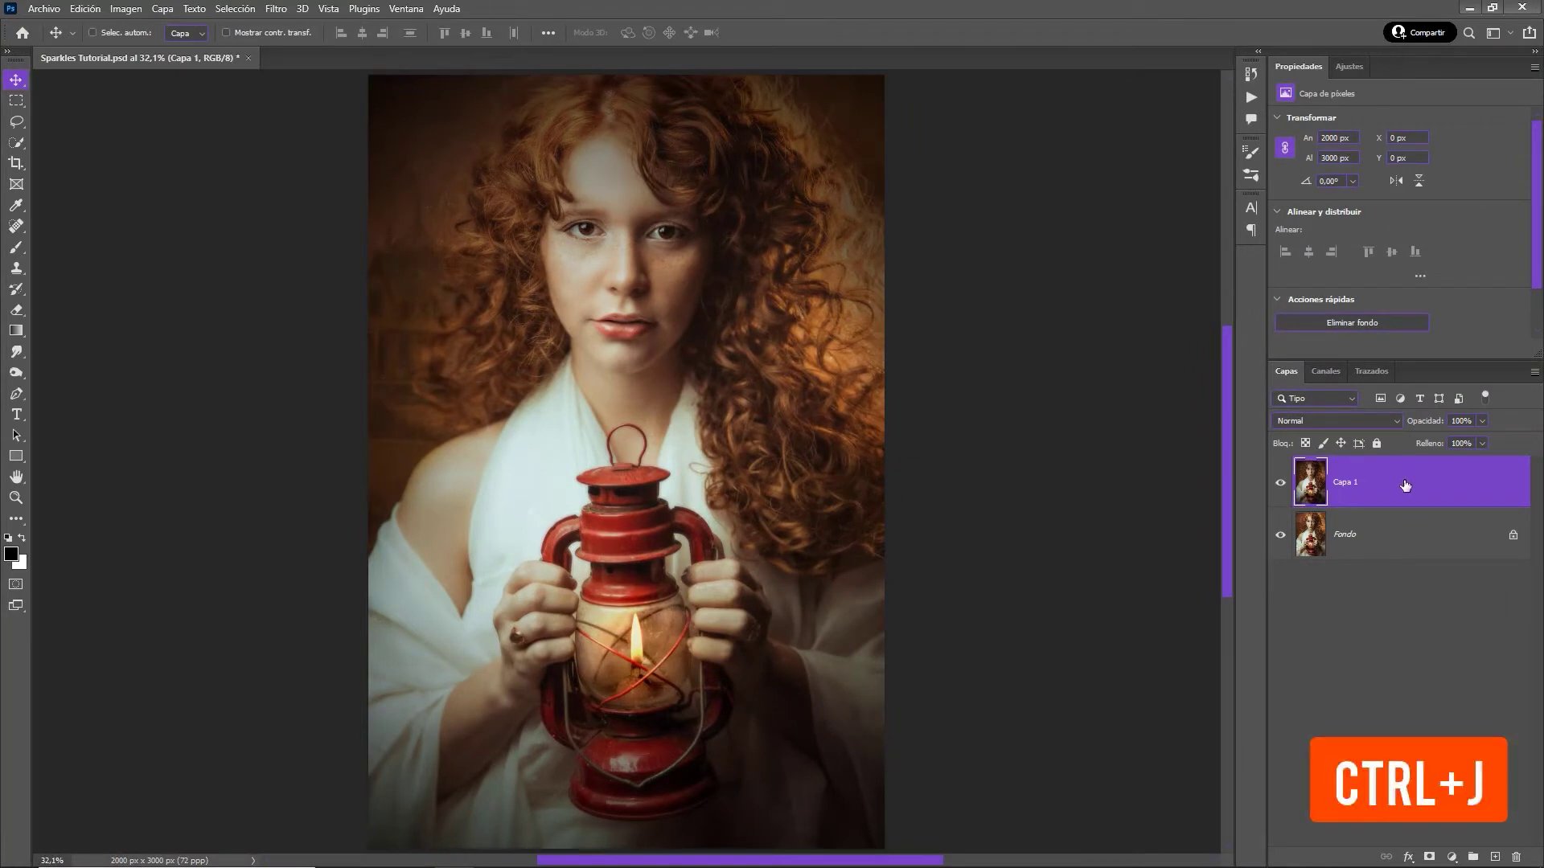
key(ctrl+j)
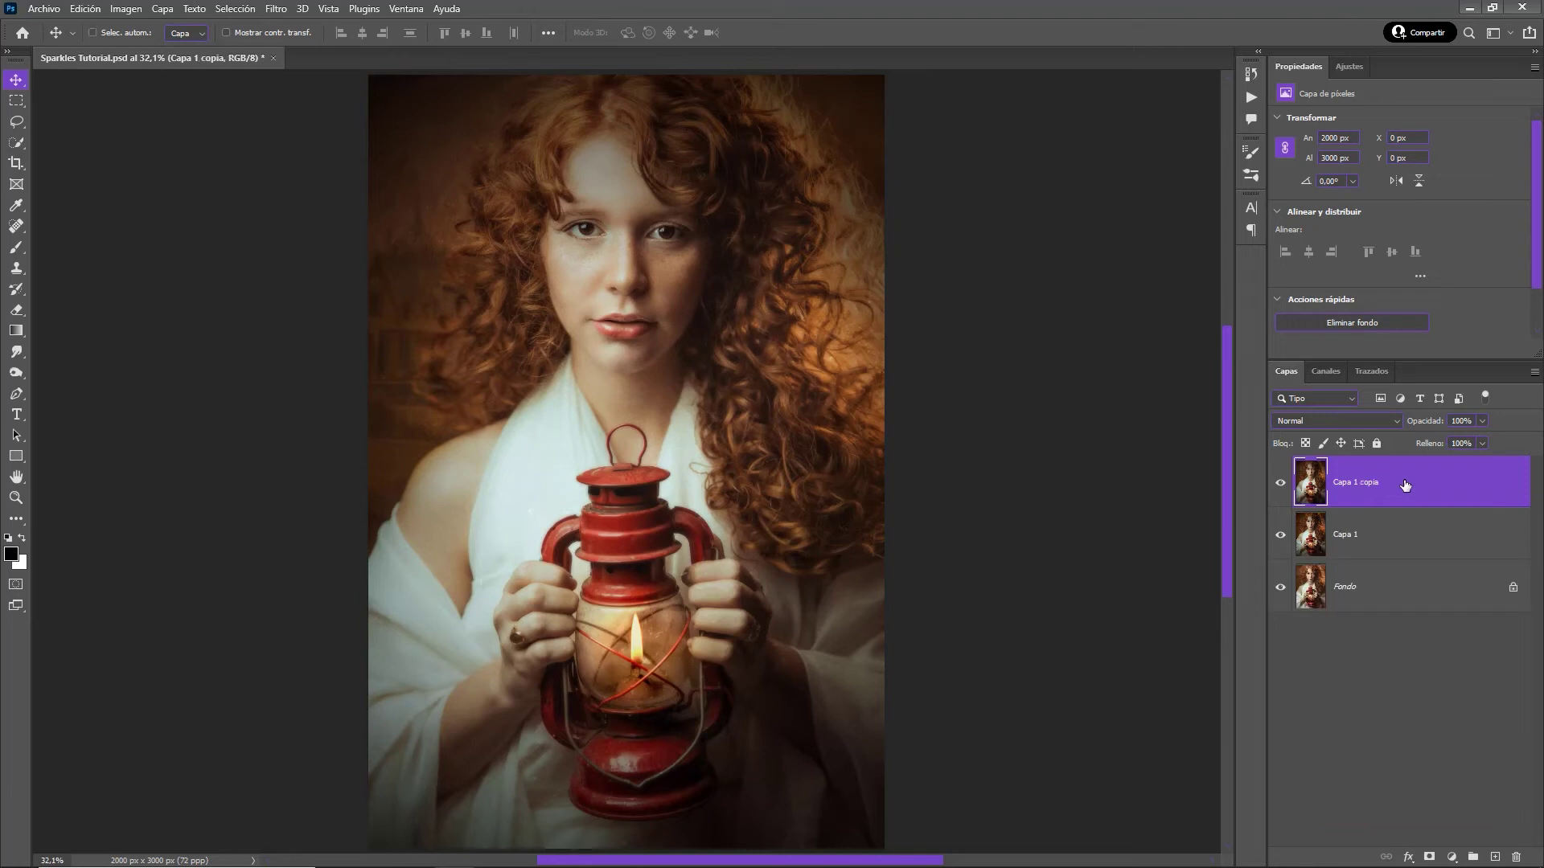
right_click(1405, 485)
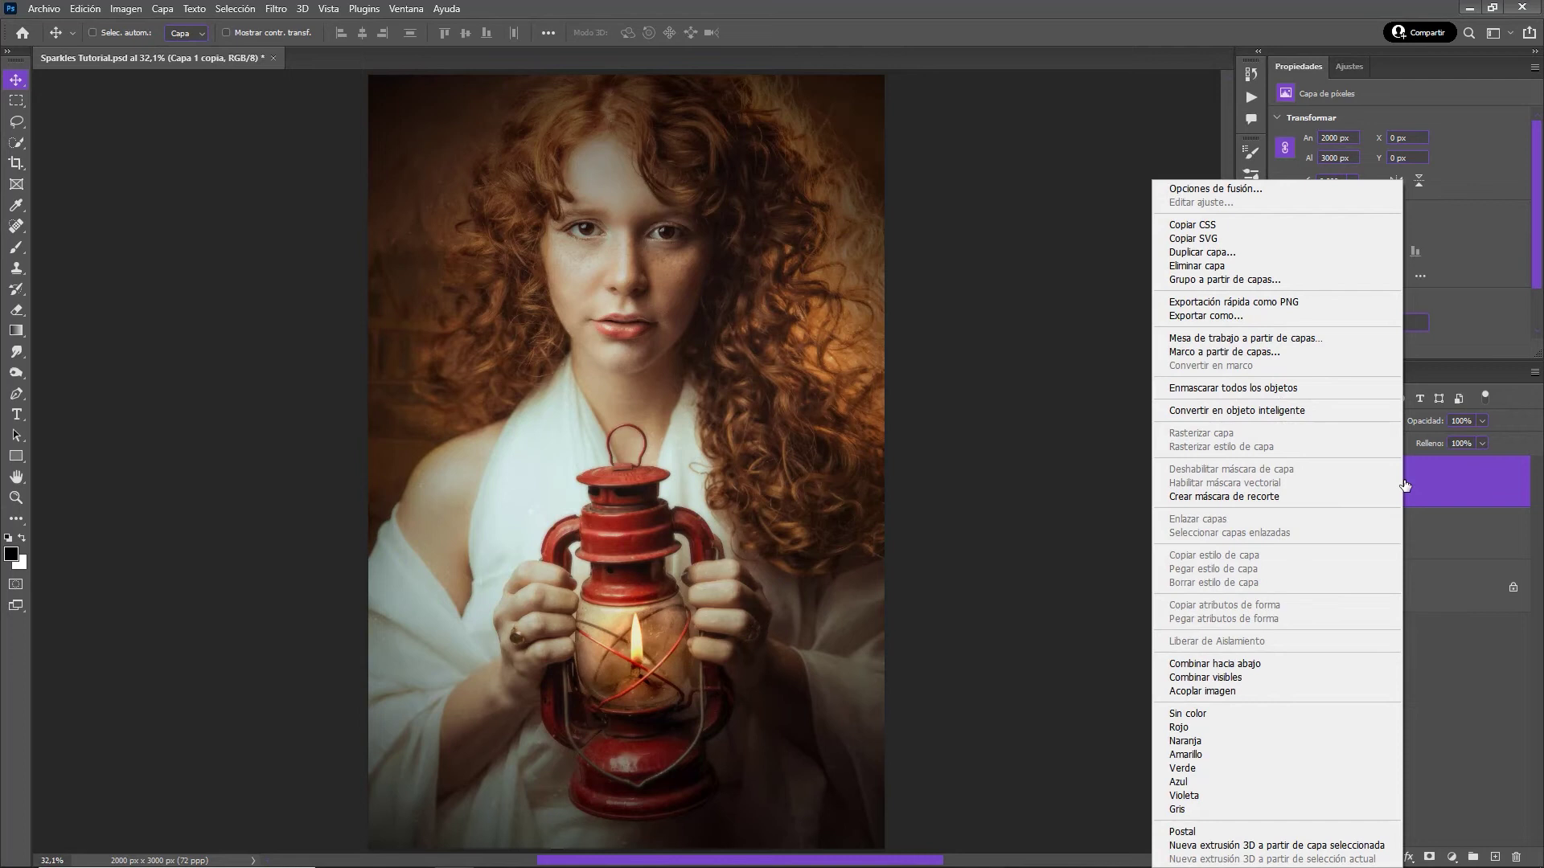
click(1206, 410)
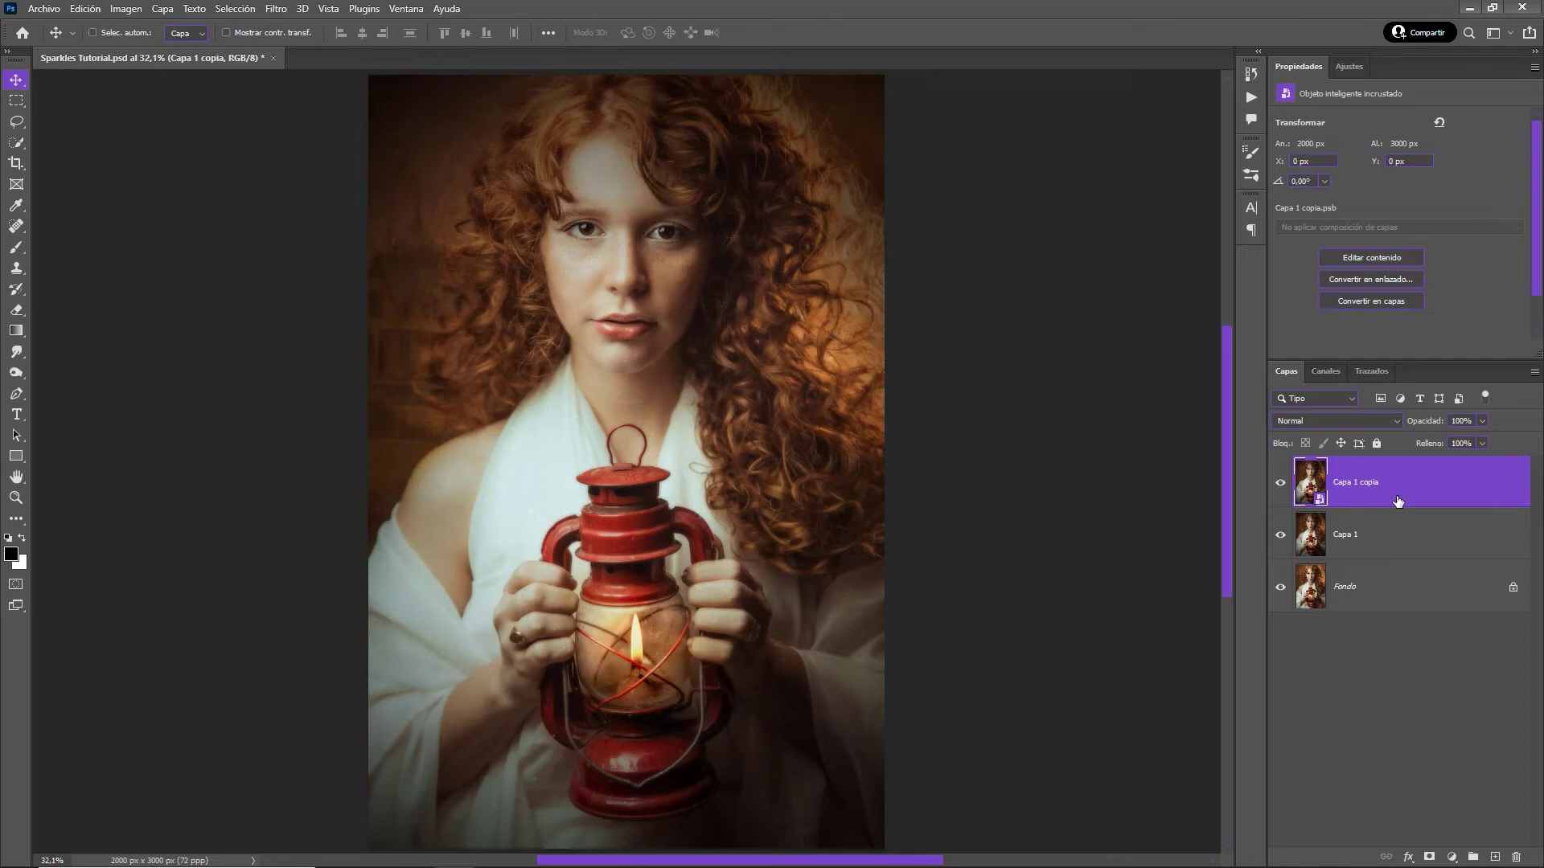
- Apply a 30-pixel Gaussian blur smart filter to Capa 1 copia
click(284, 14)
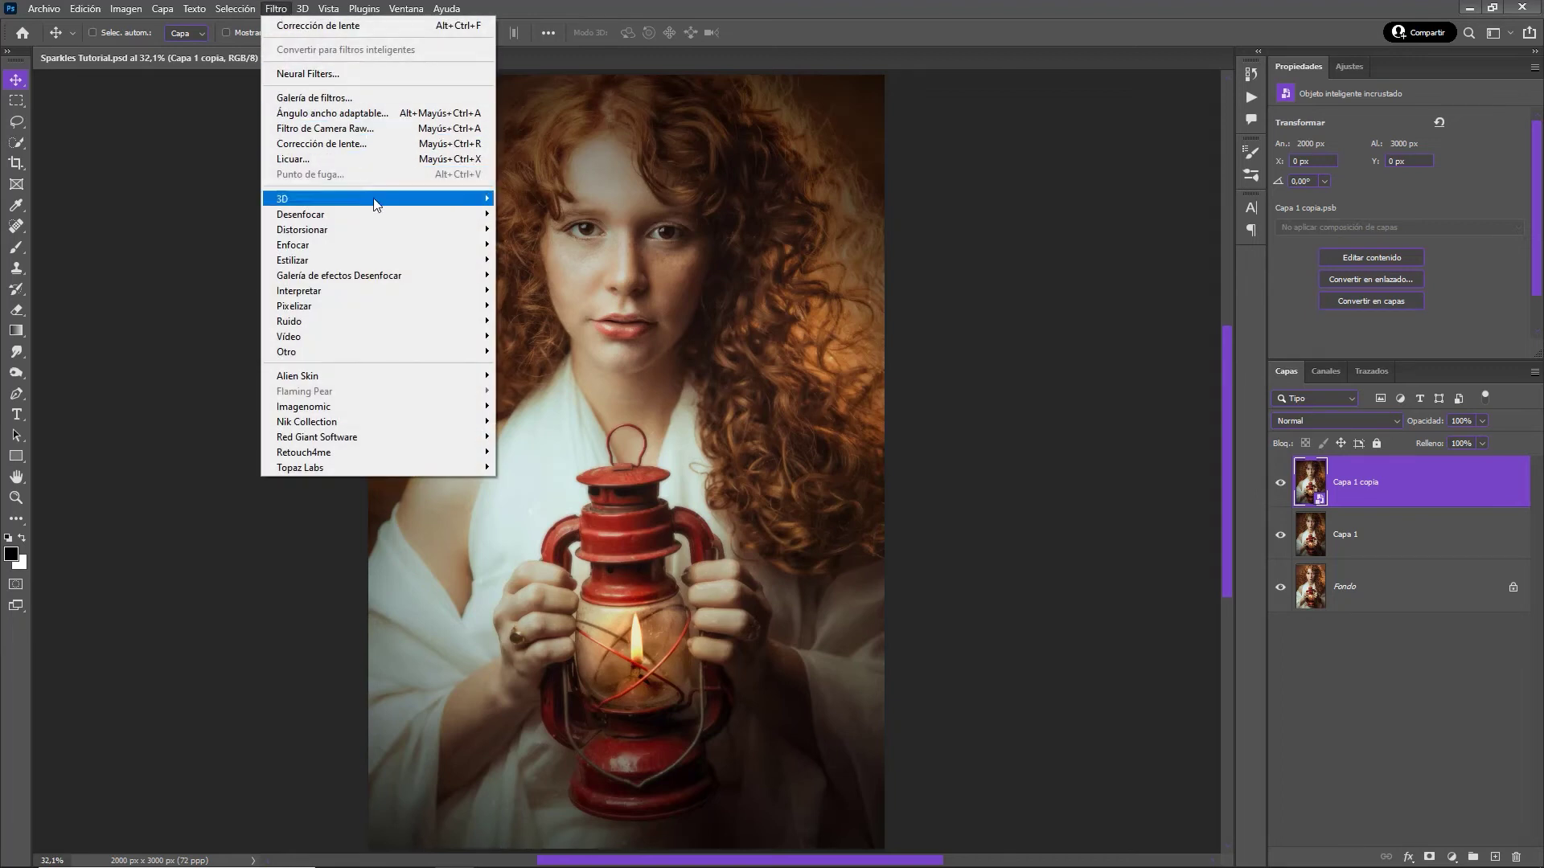
mouse_move(301, 214)
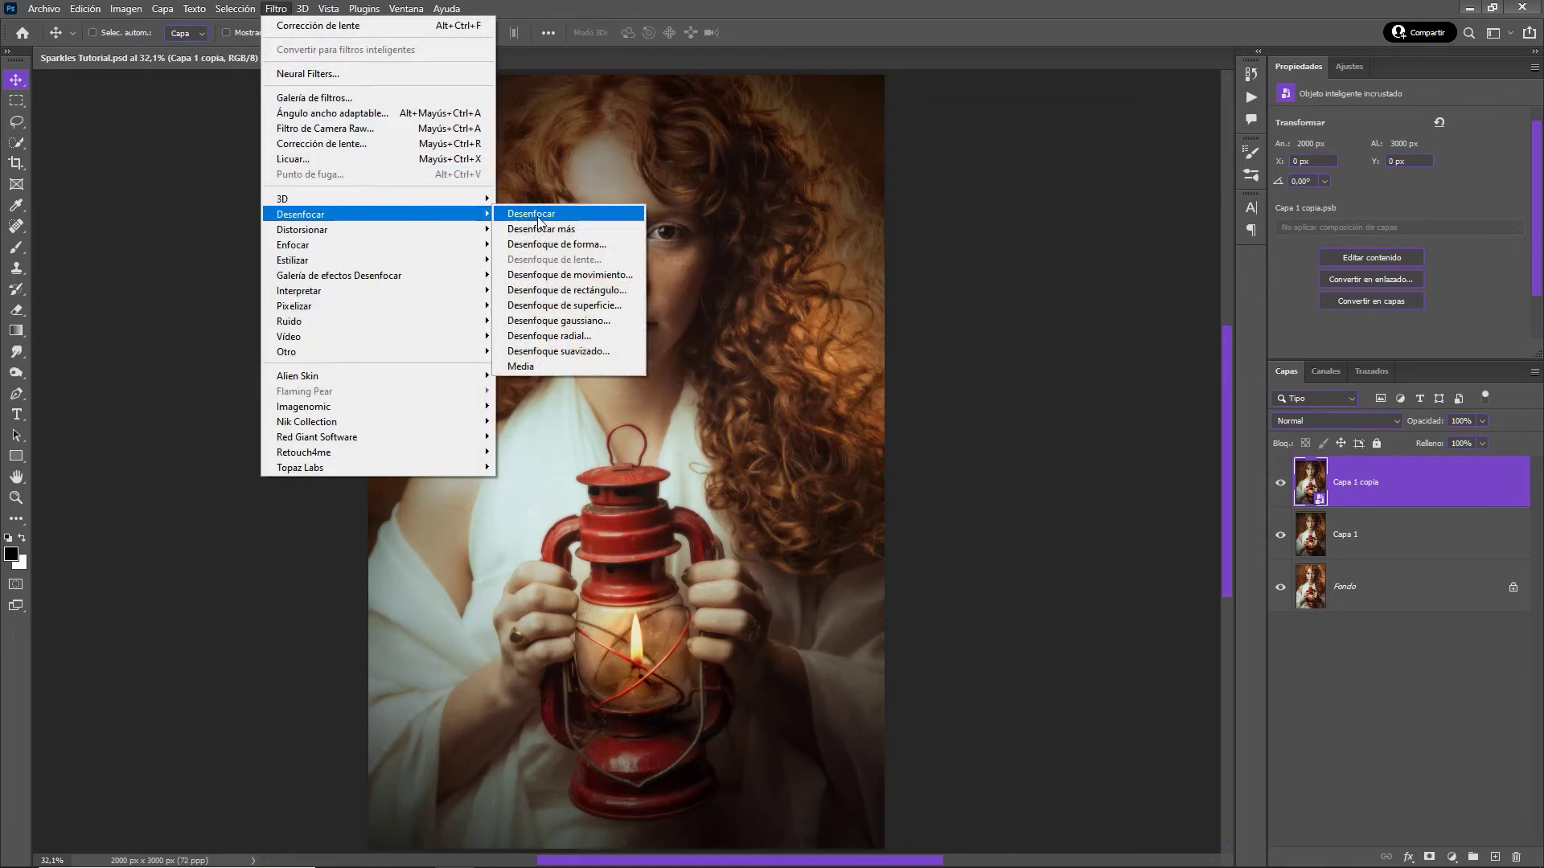
click(616, 320)
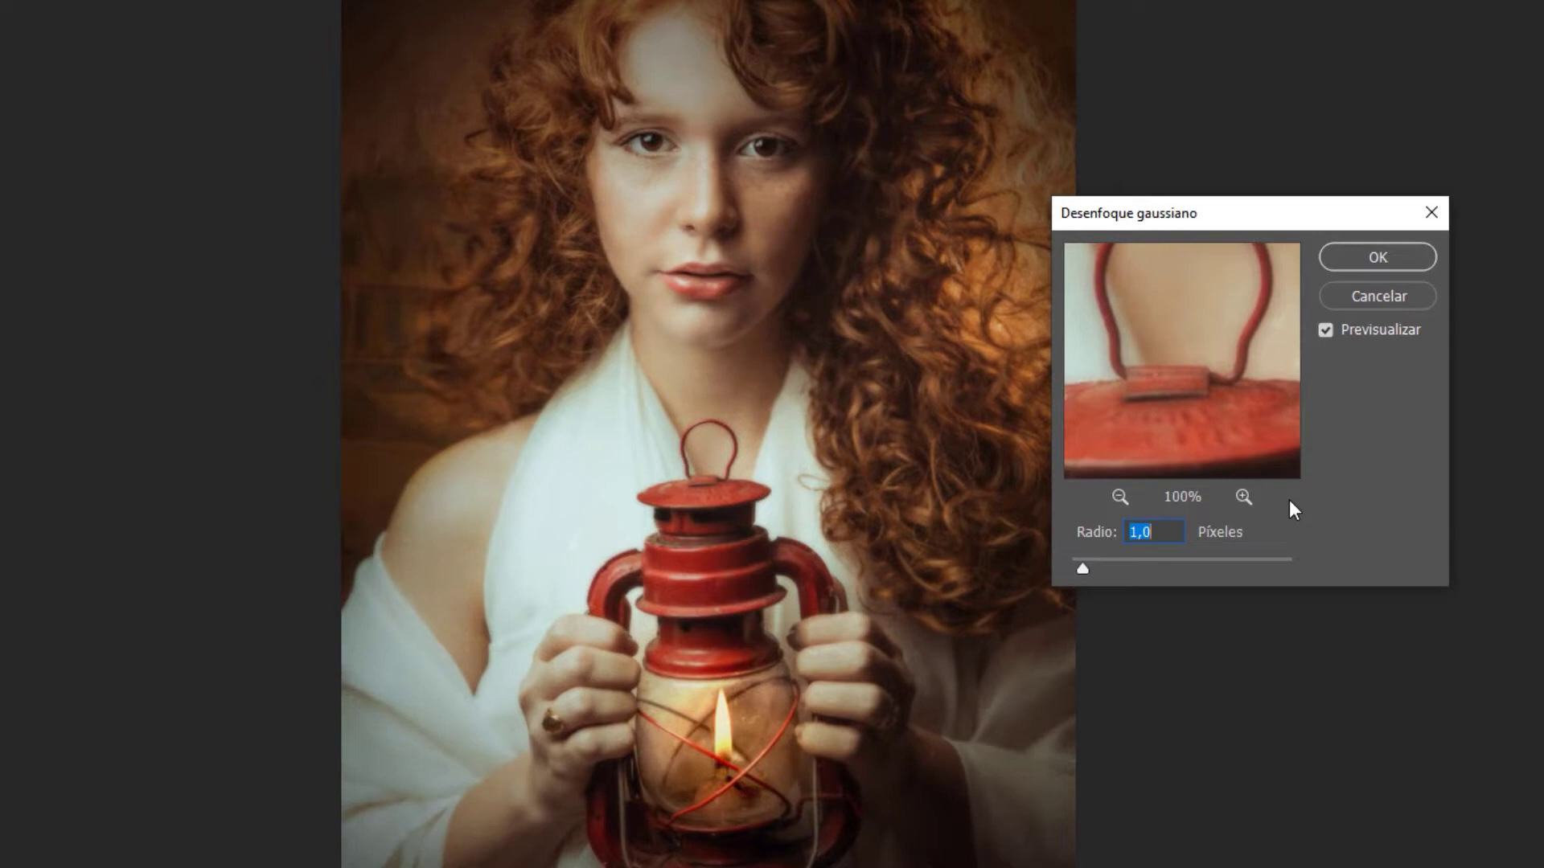
text(30)
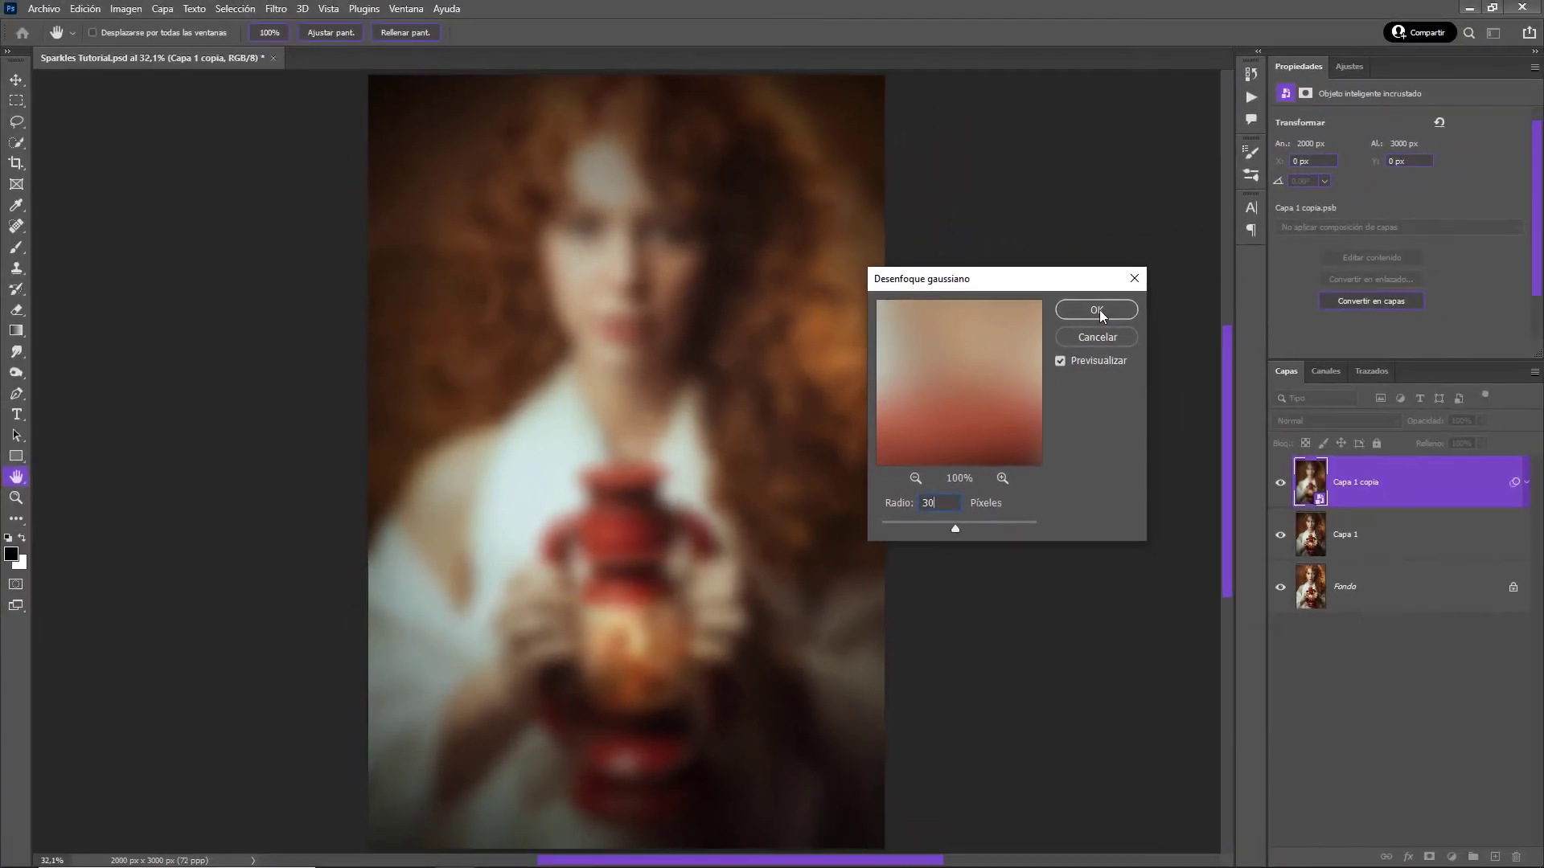
click(1099, 312)
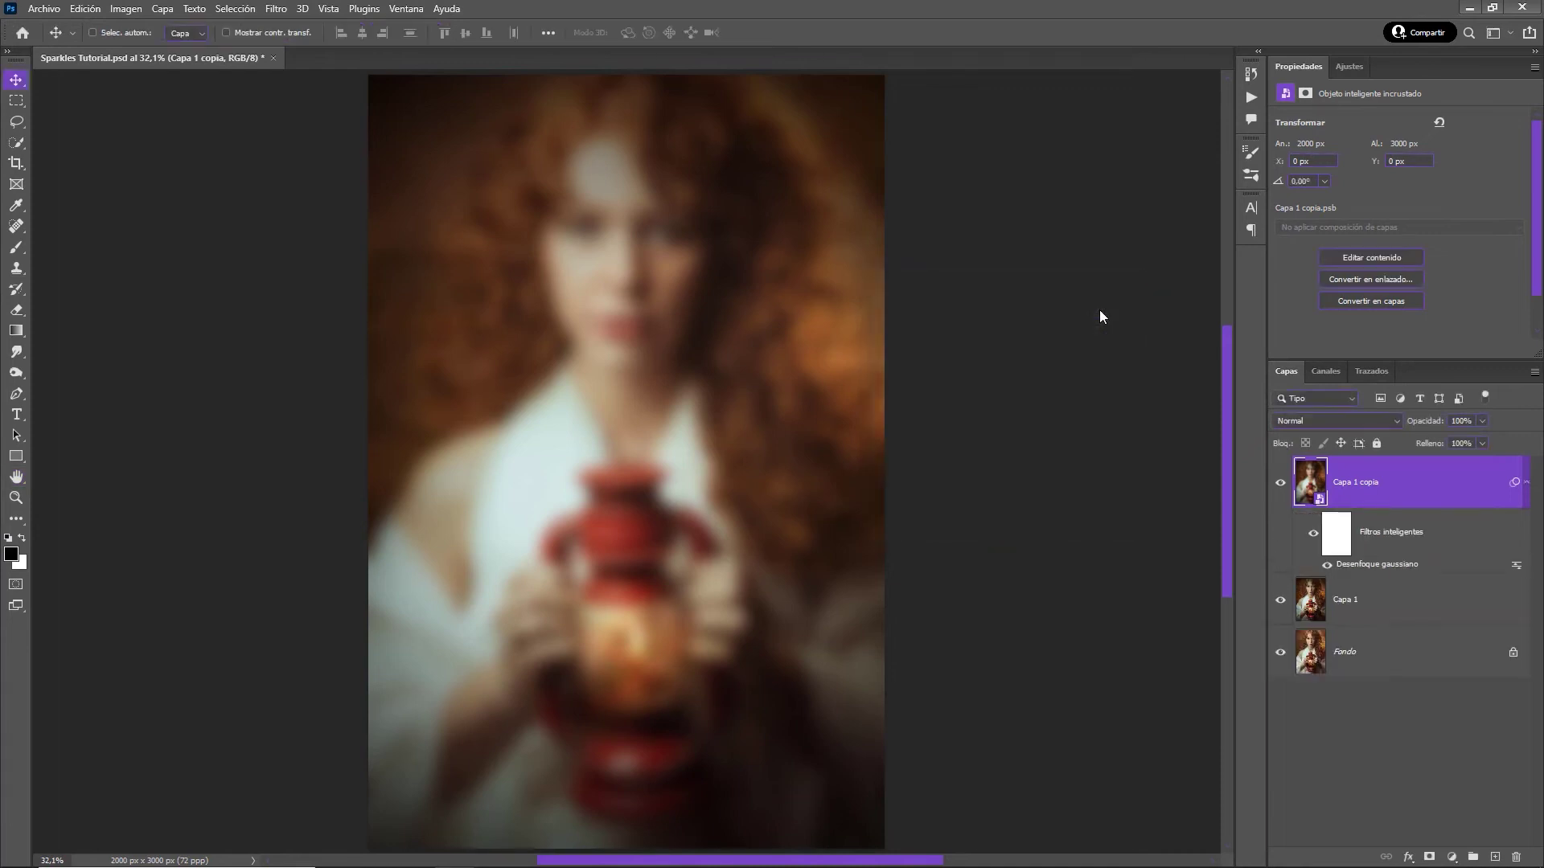
- Blend Capa 1 copia as Luz fuerte and set its Gaussian blur filter to Aclarar mode
click(1398, 422)
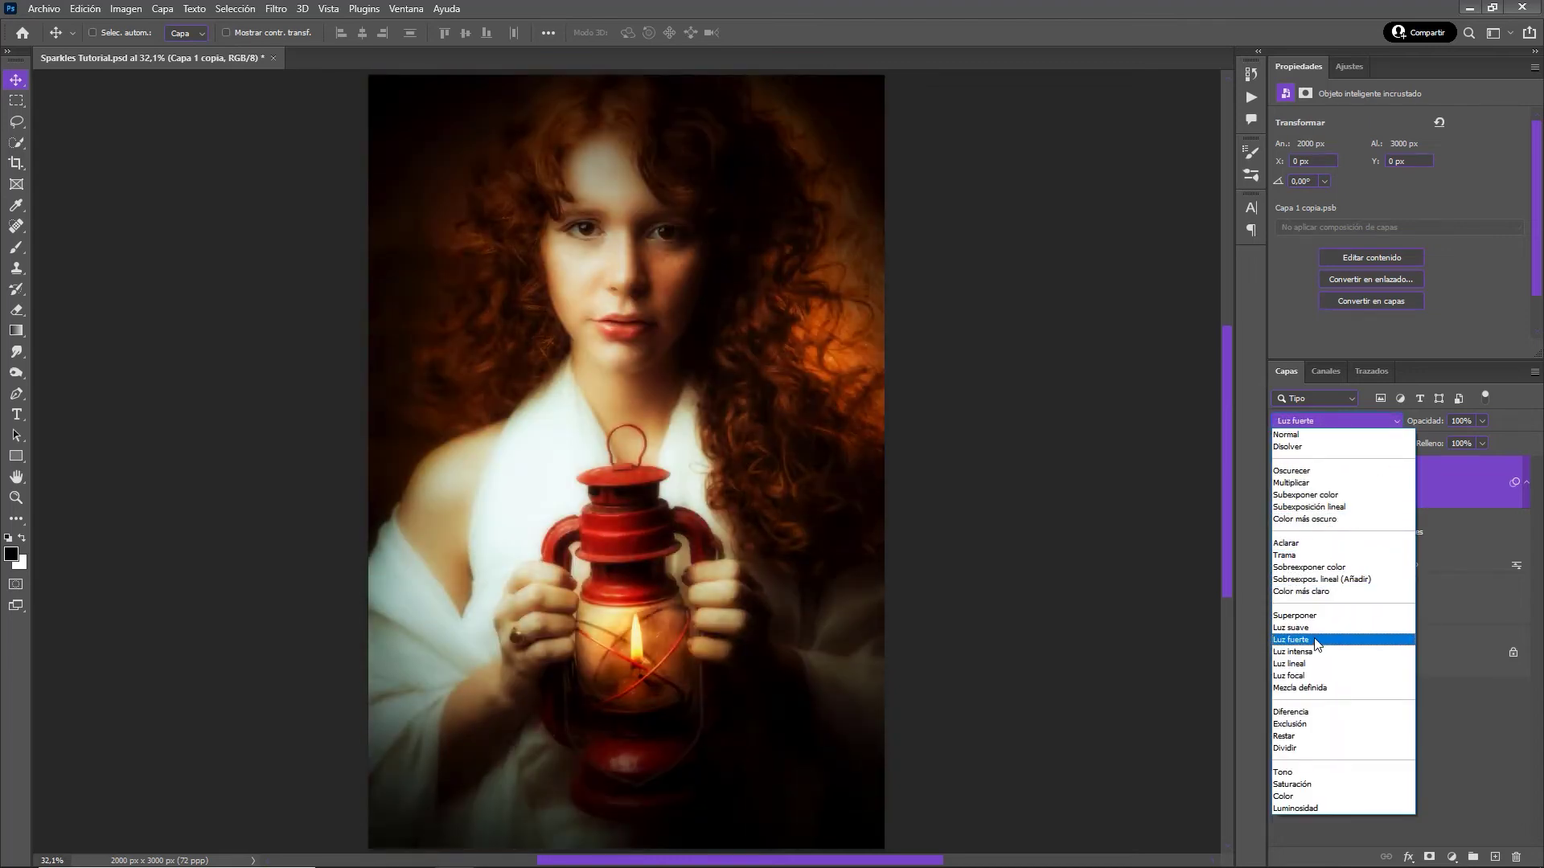
click(1316, 641)
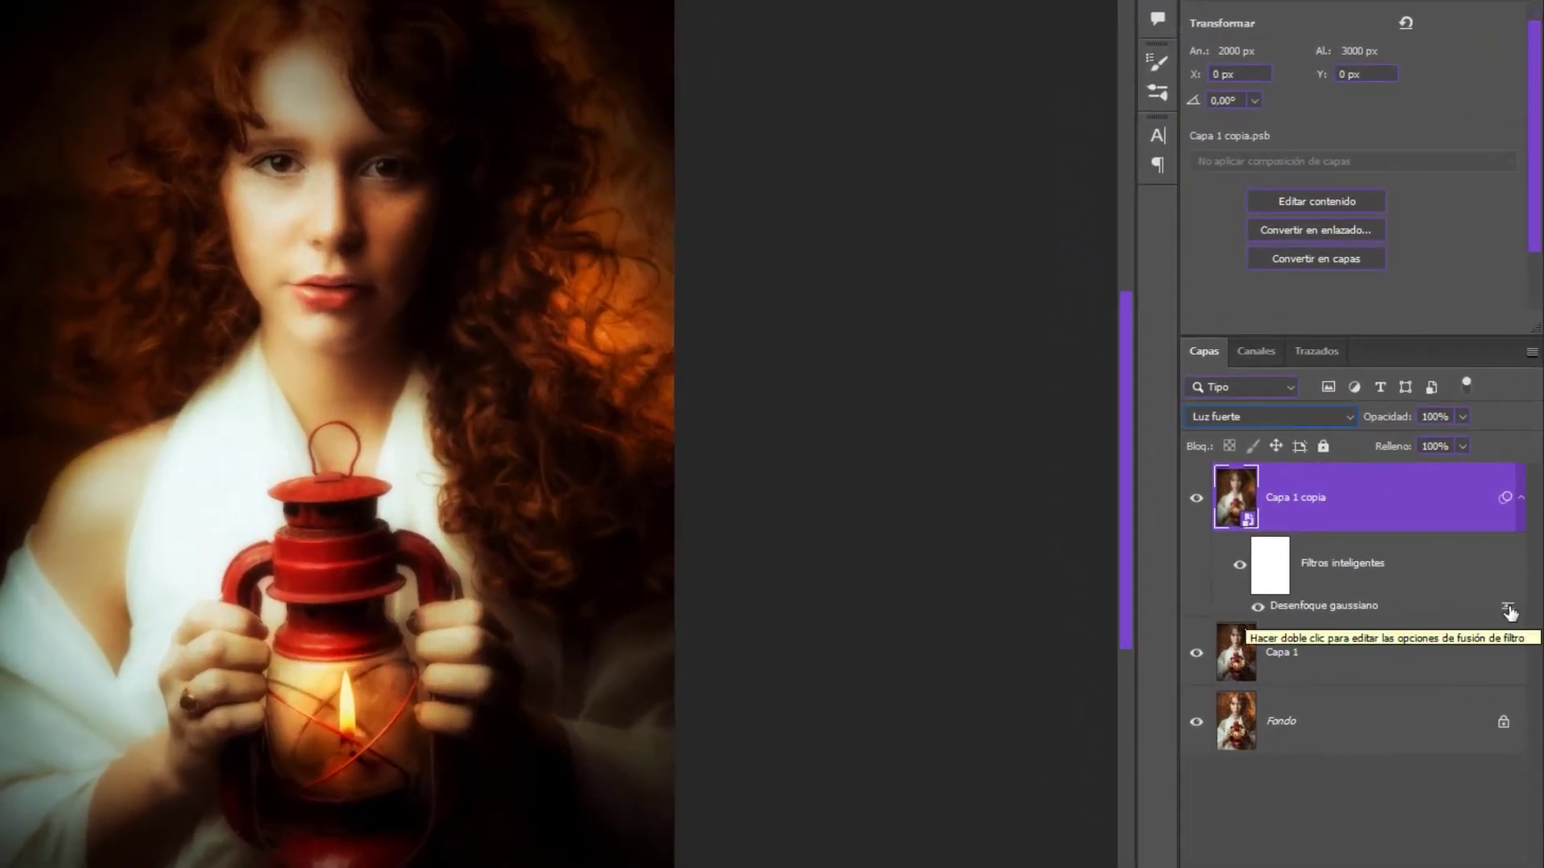
double_click(1509, 608)
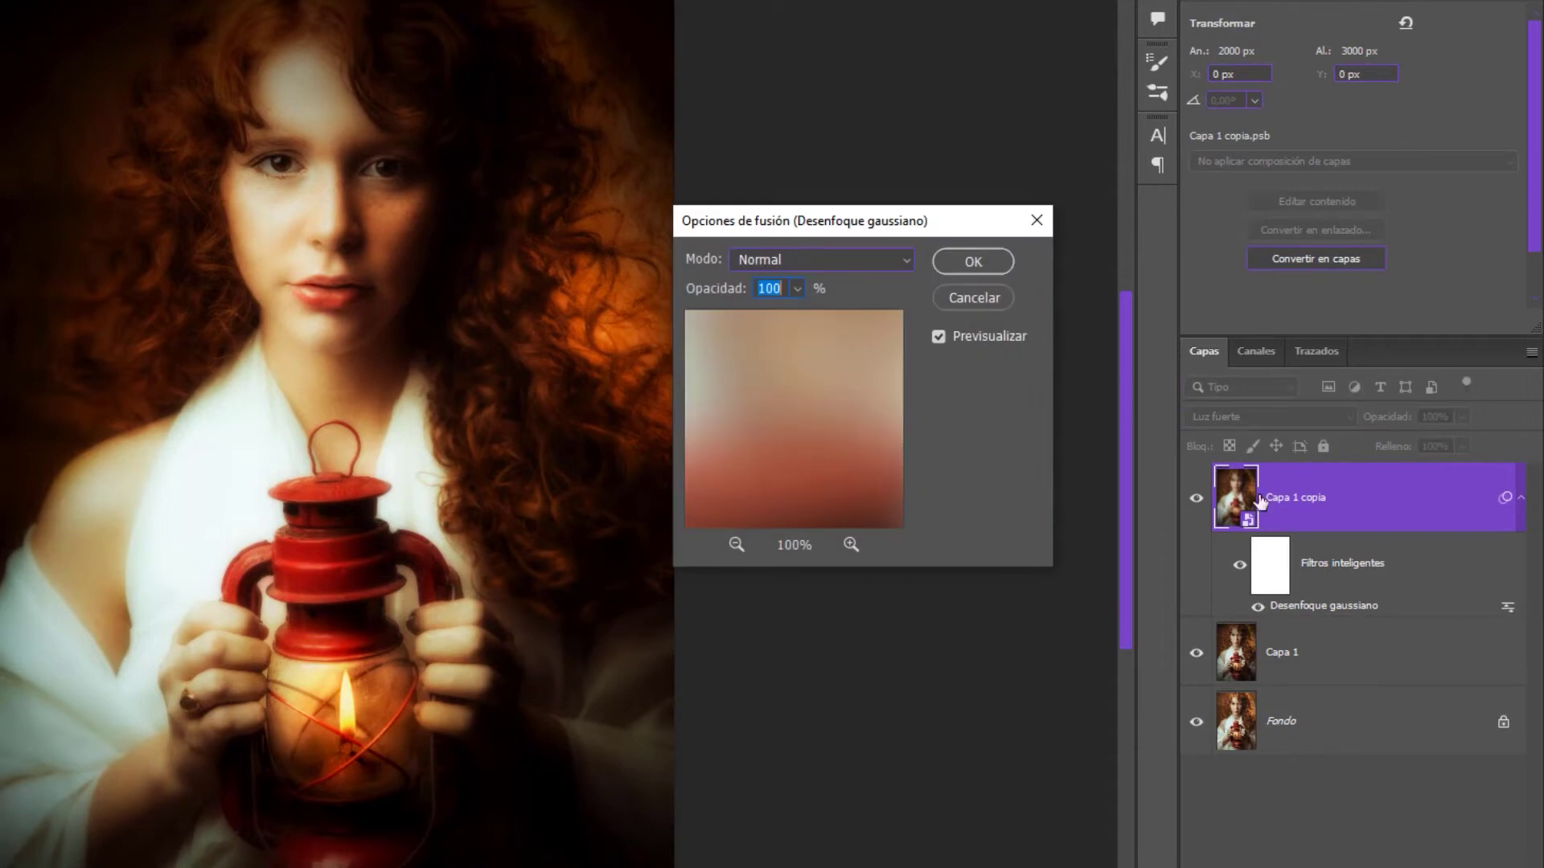
click(910, 261)
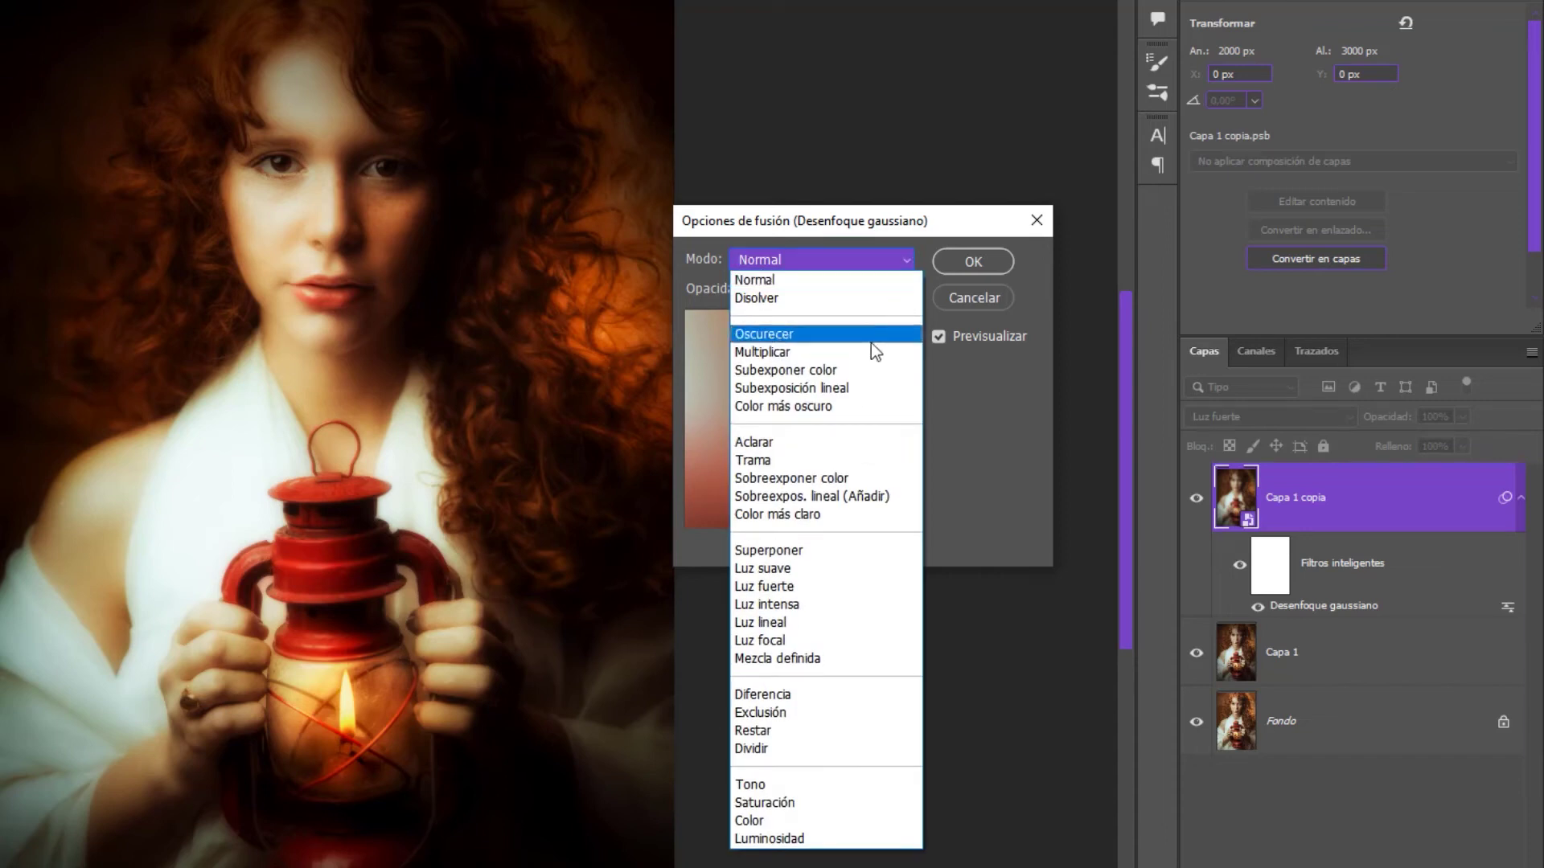
click(831, 444)
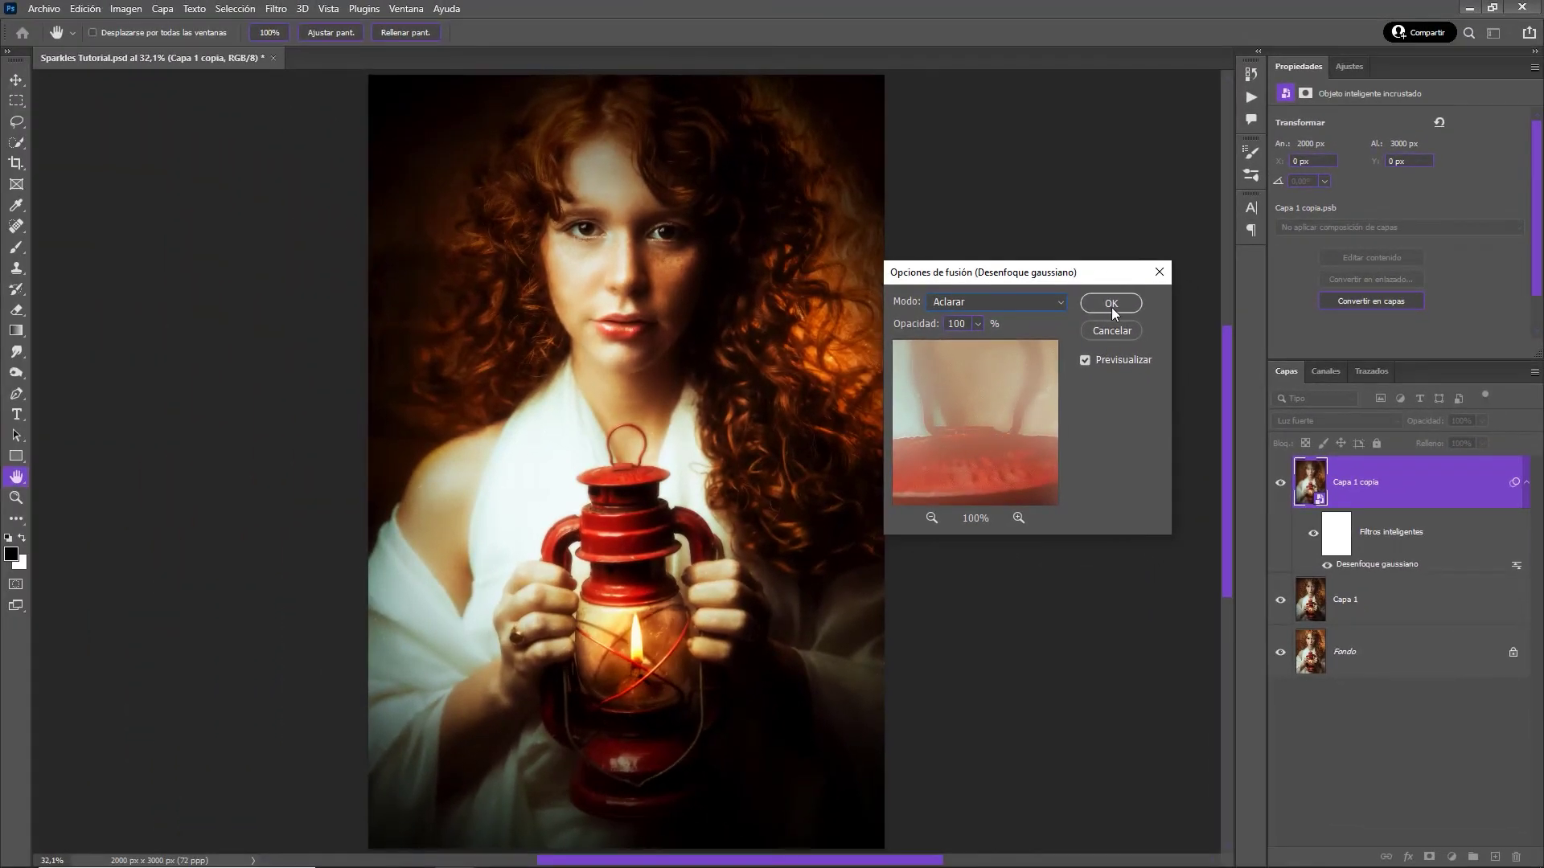
click(1111, 307)
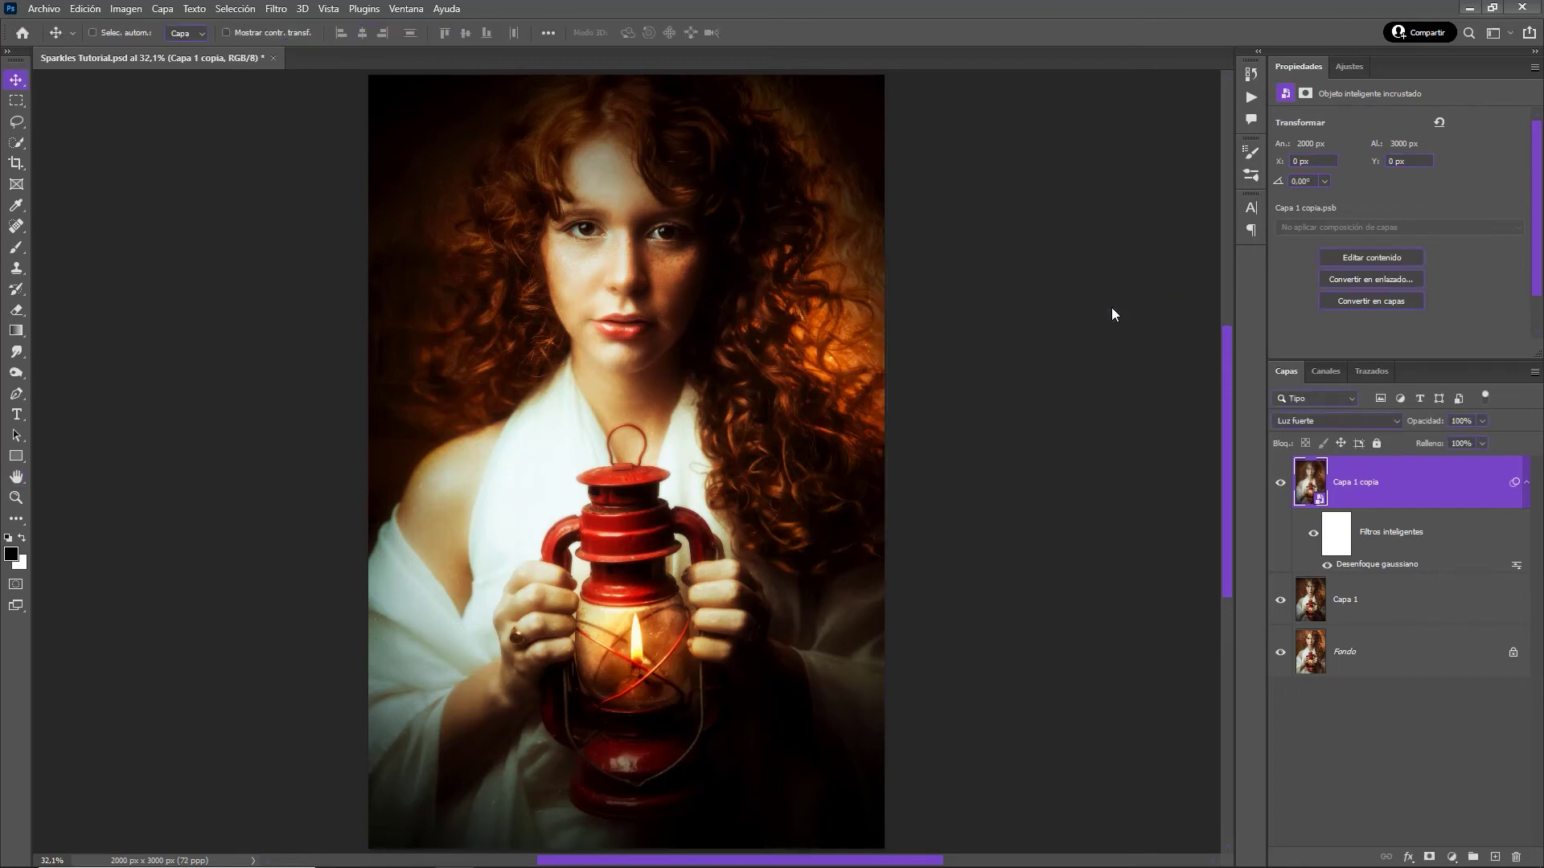
click(1526, 483)
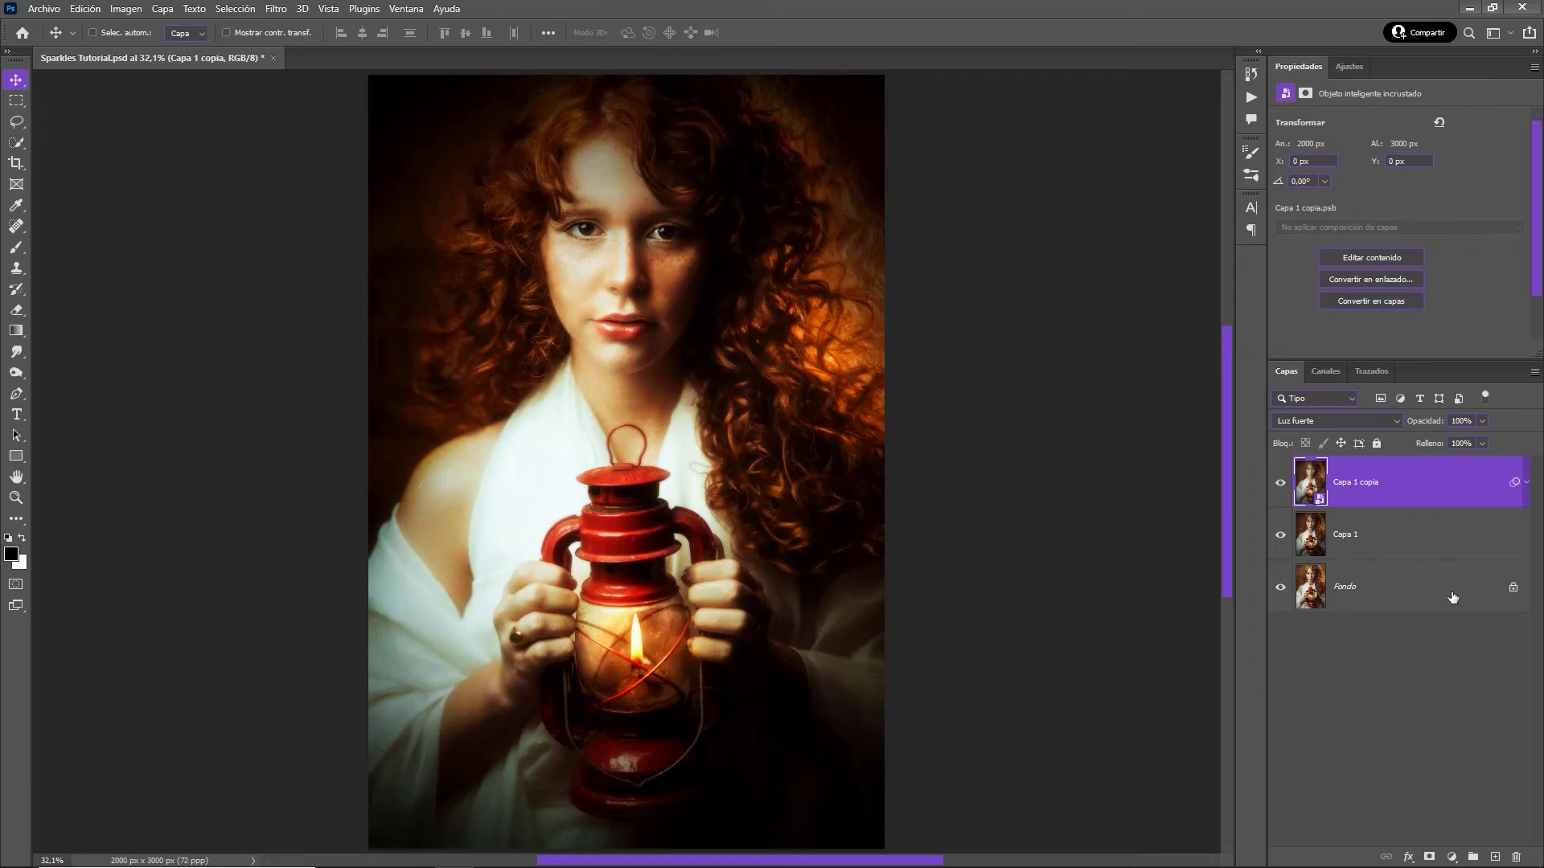
- Add a new layer named Luces blending in Superponer mode
click(1496, 857)
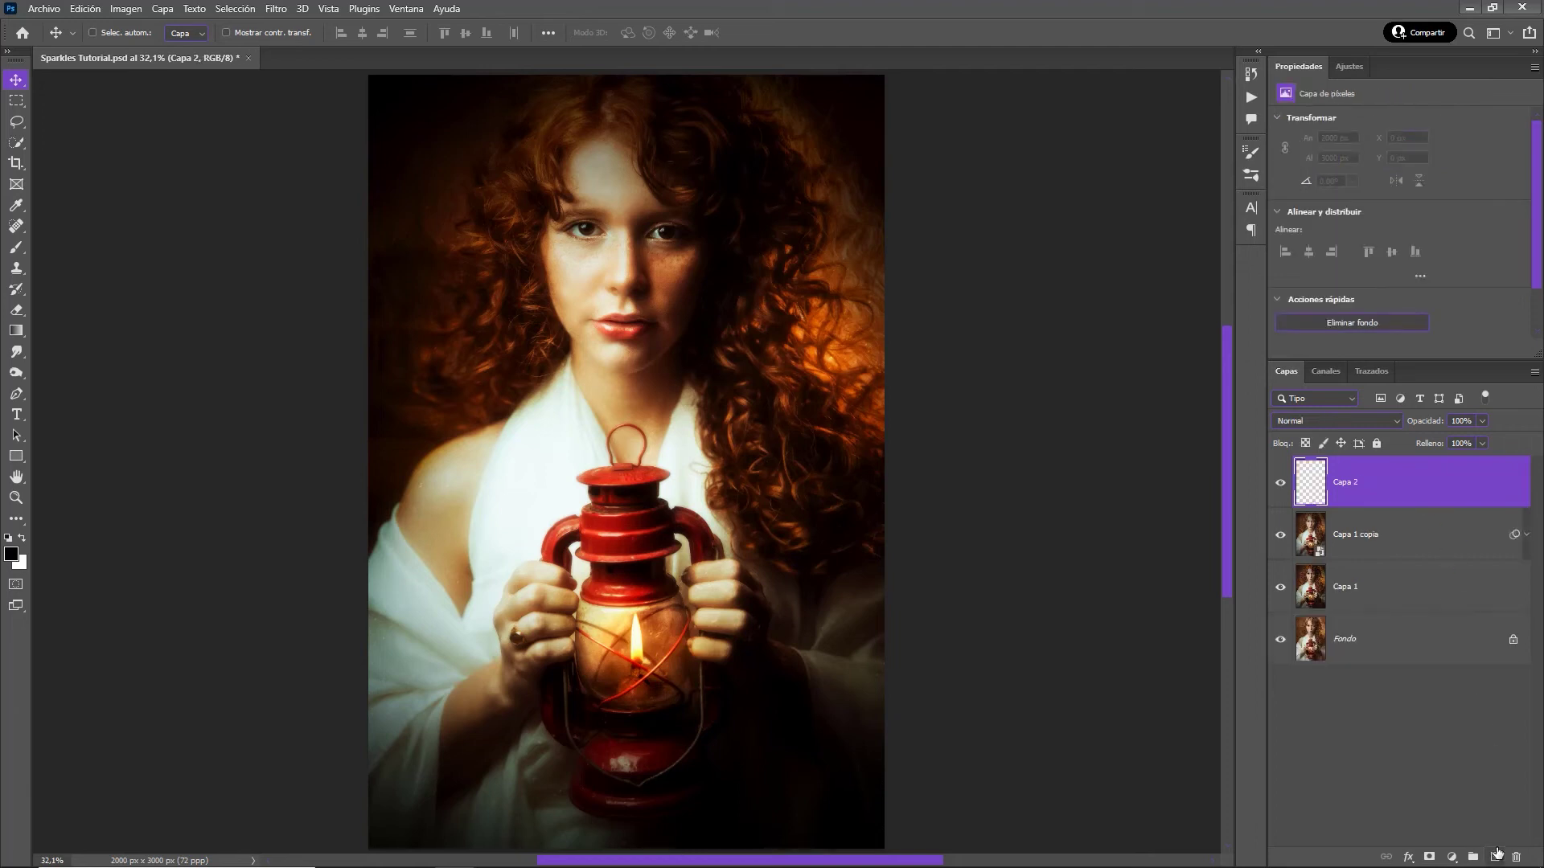
double_click(1355, 486)
text(Luces)
key(Return)
click(1356, 422)
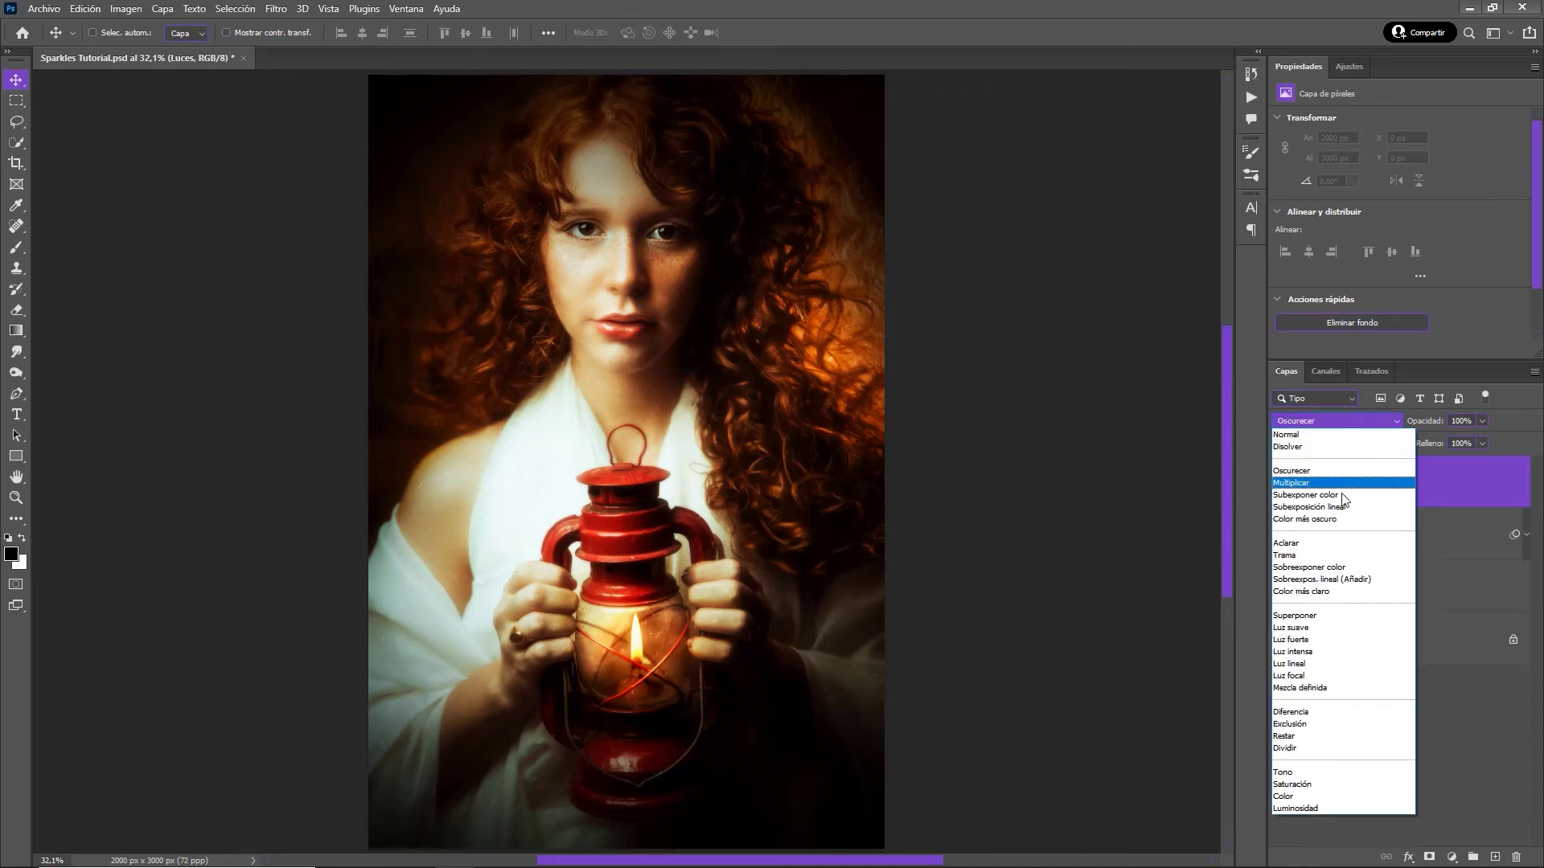
click(1323, 616)
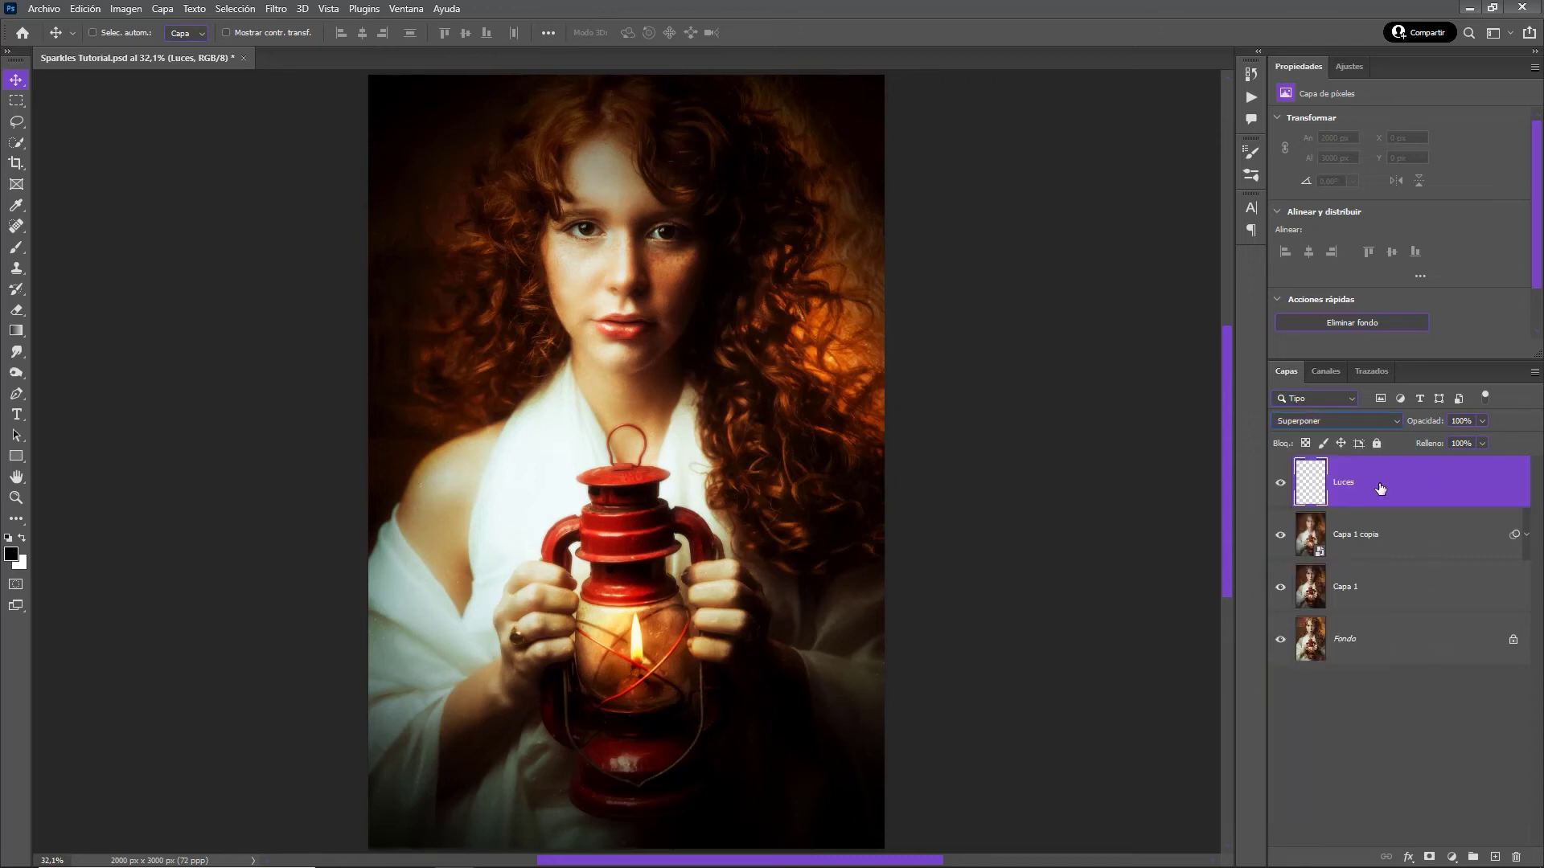
- Paint white with a ~787 px brush over the right-side hair
key(b)
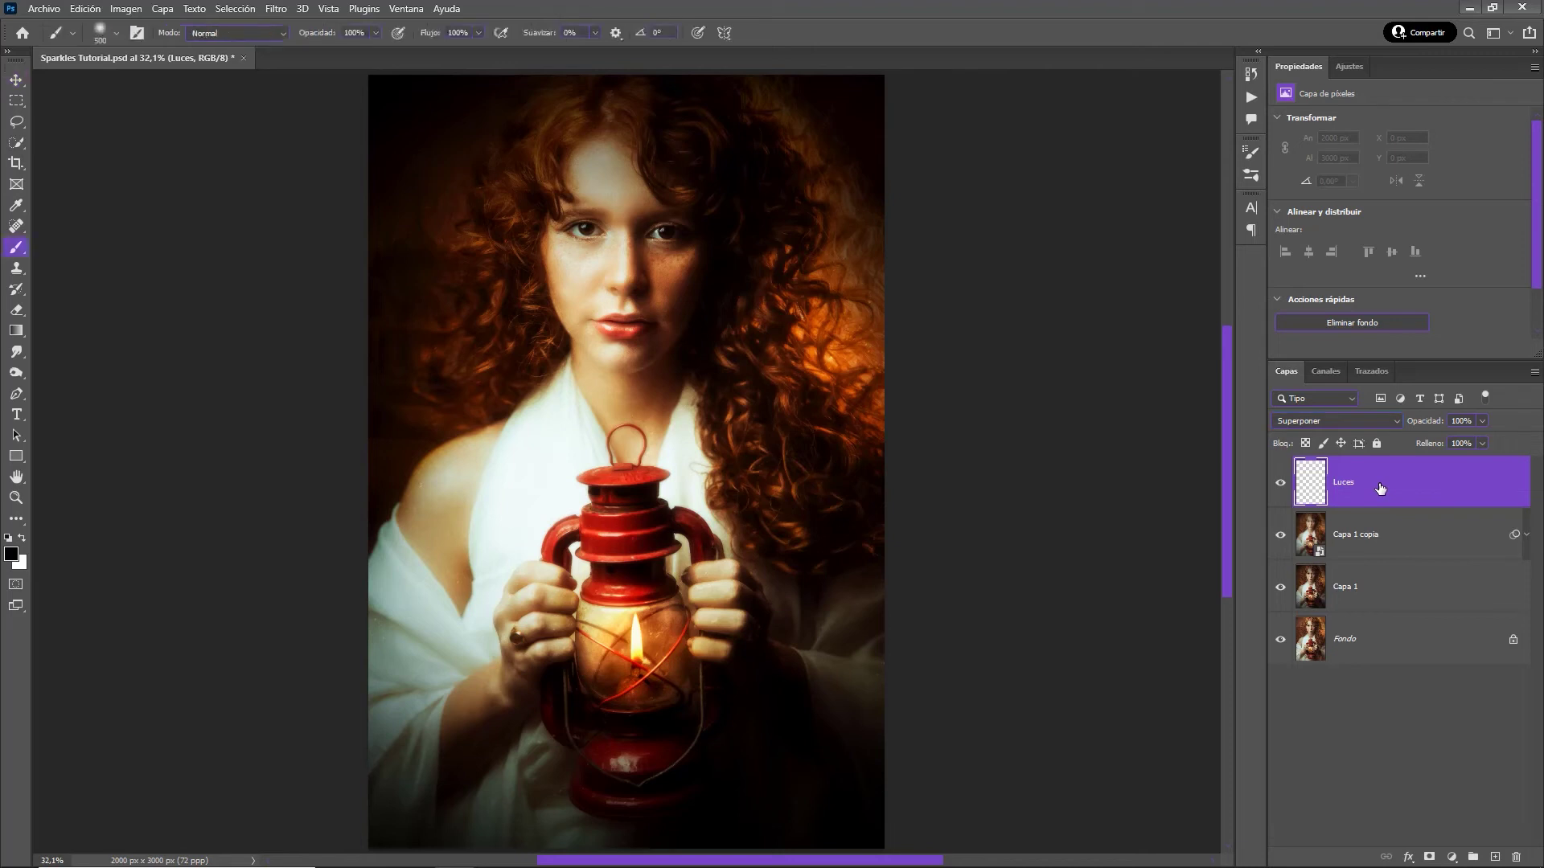
key(x)
drag(678, 552, 748, 551)
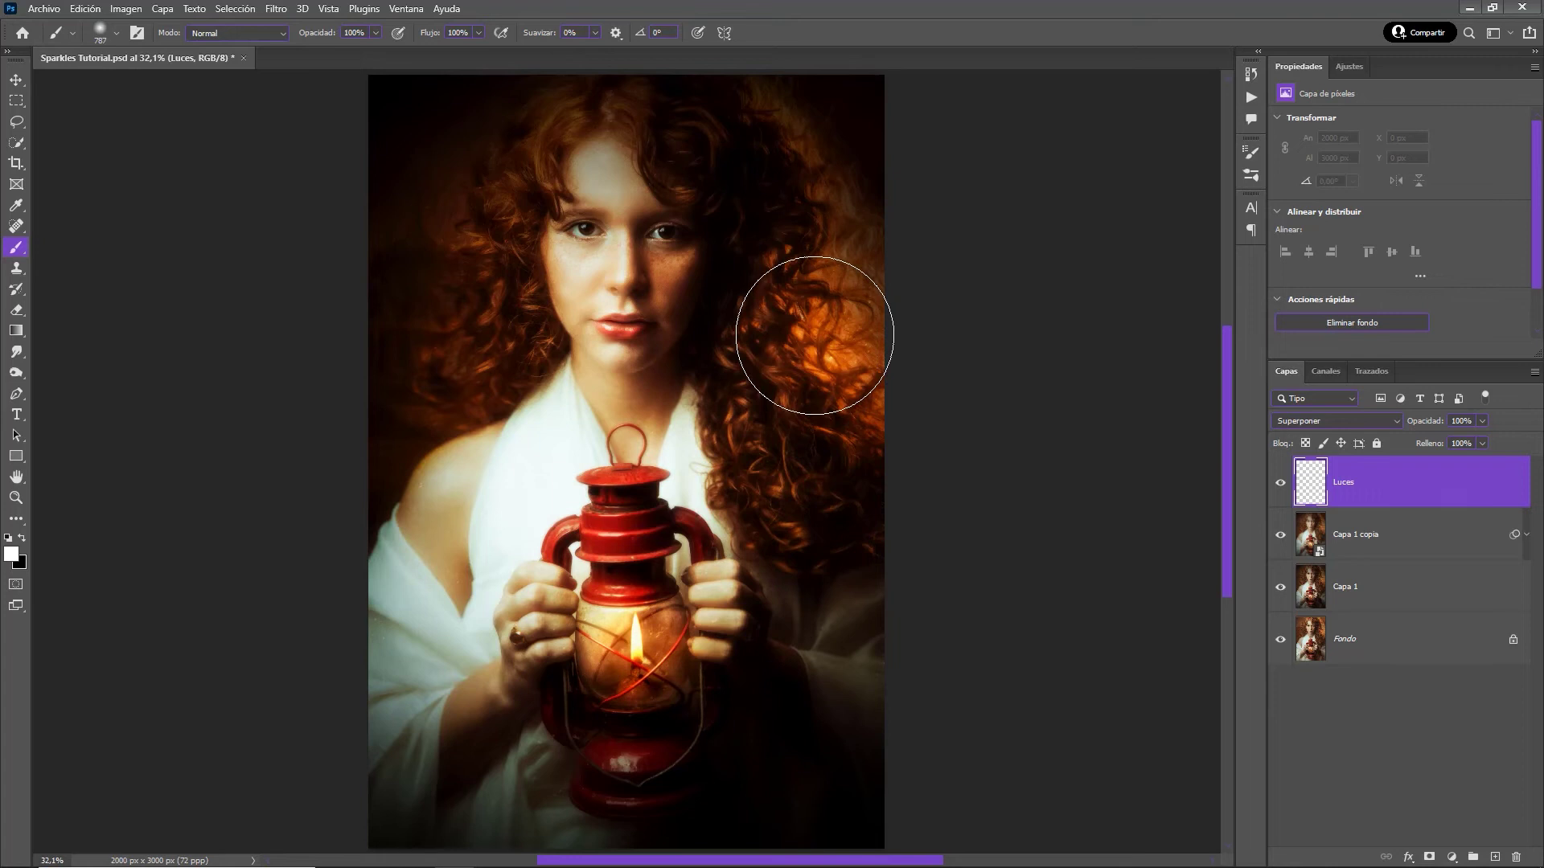
click(814, 335)
click(804, 326)
- Paint soft white light around the lantern at larger brush sizes and 50% then 20% opacity
drag(792, 500, 707, 499)
click(635, 640)
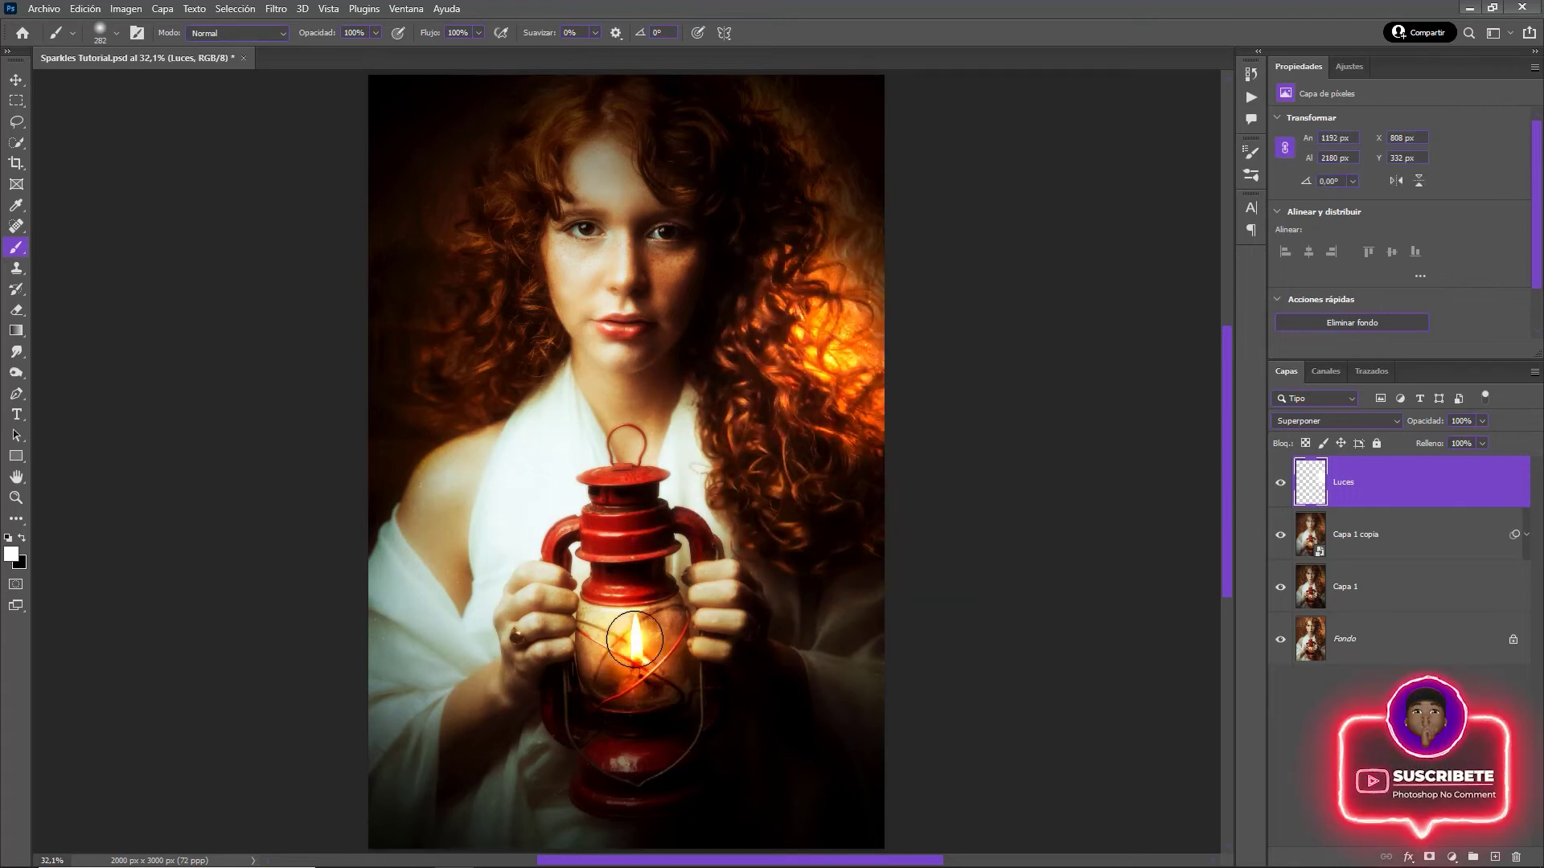
drag(623, 641, 743, 649)
key(5)
click(631, 656)
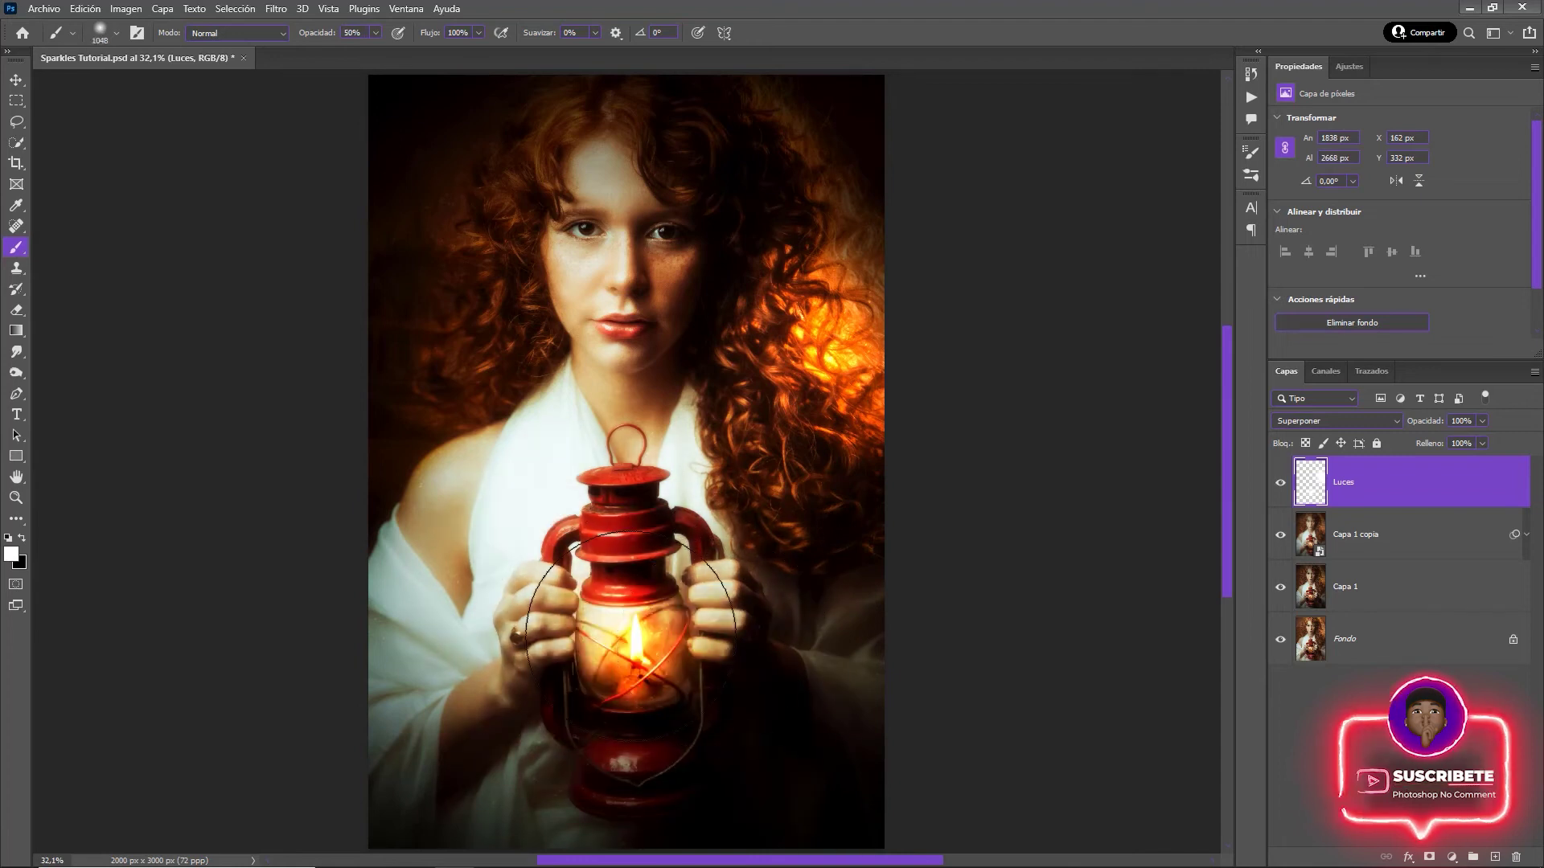
drag(631, 657, 743, 648)
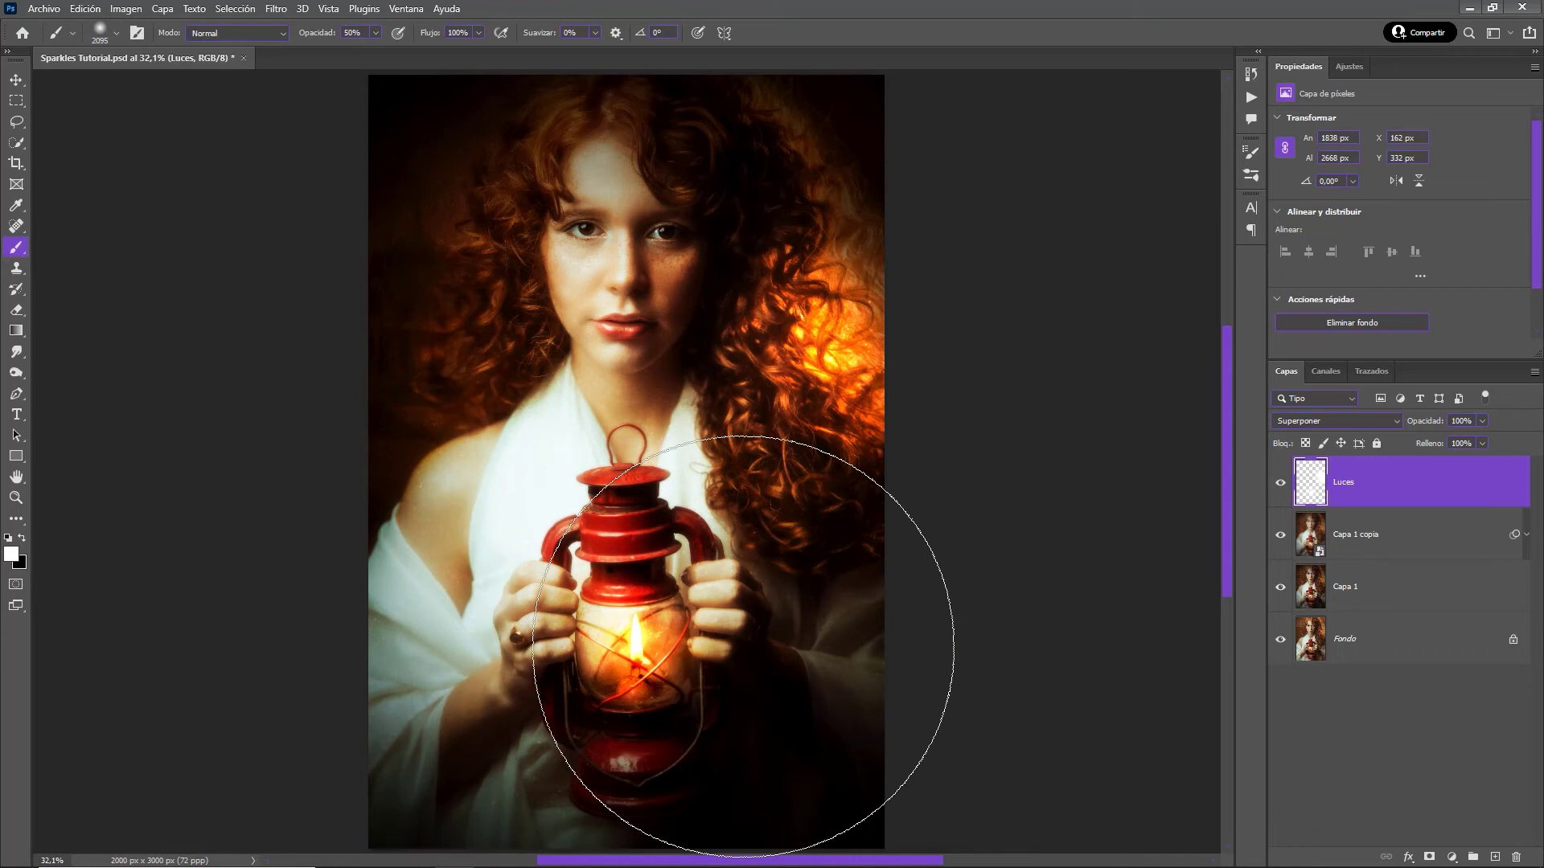
key(2)
click(641, 635)
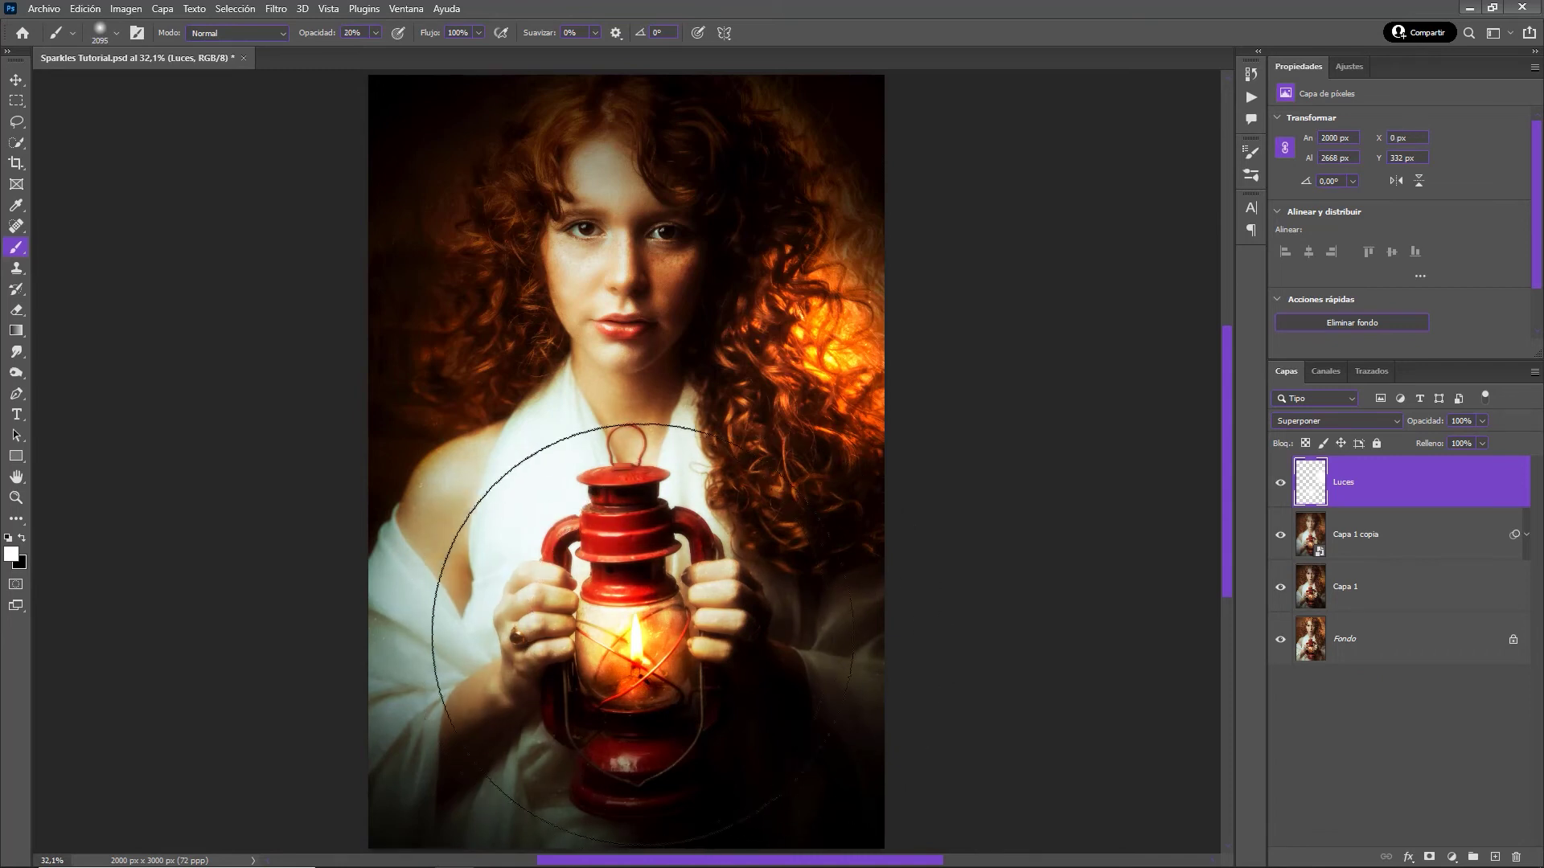
key(v)
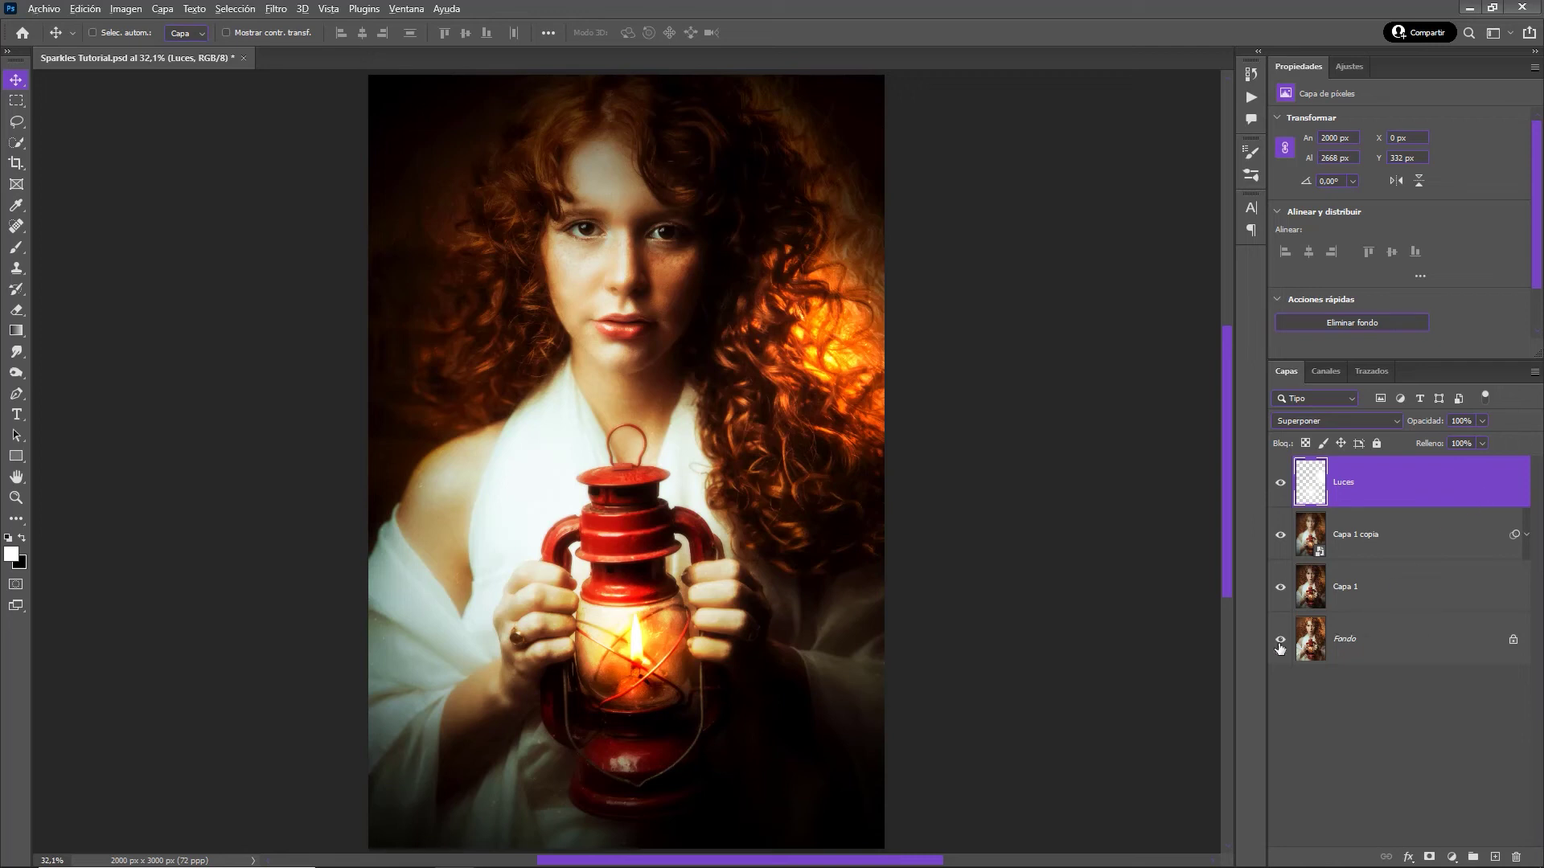
alt+click(1280, 641)
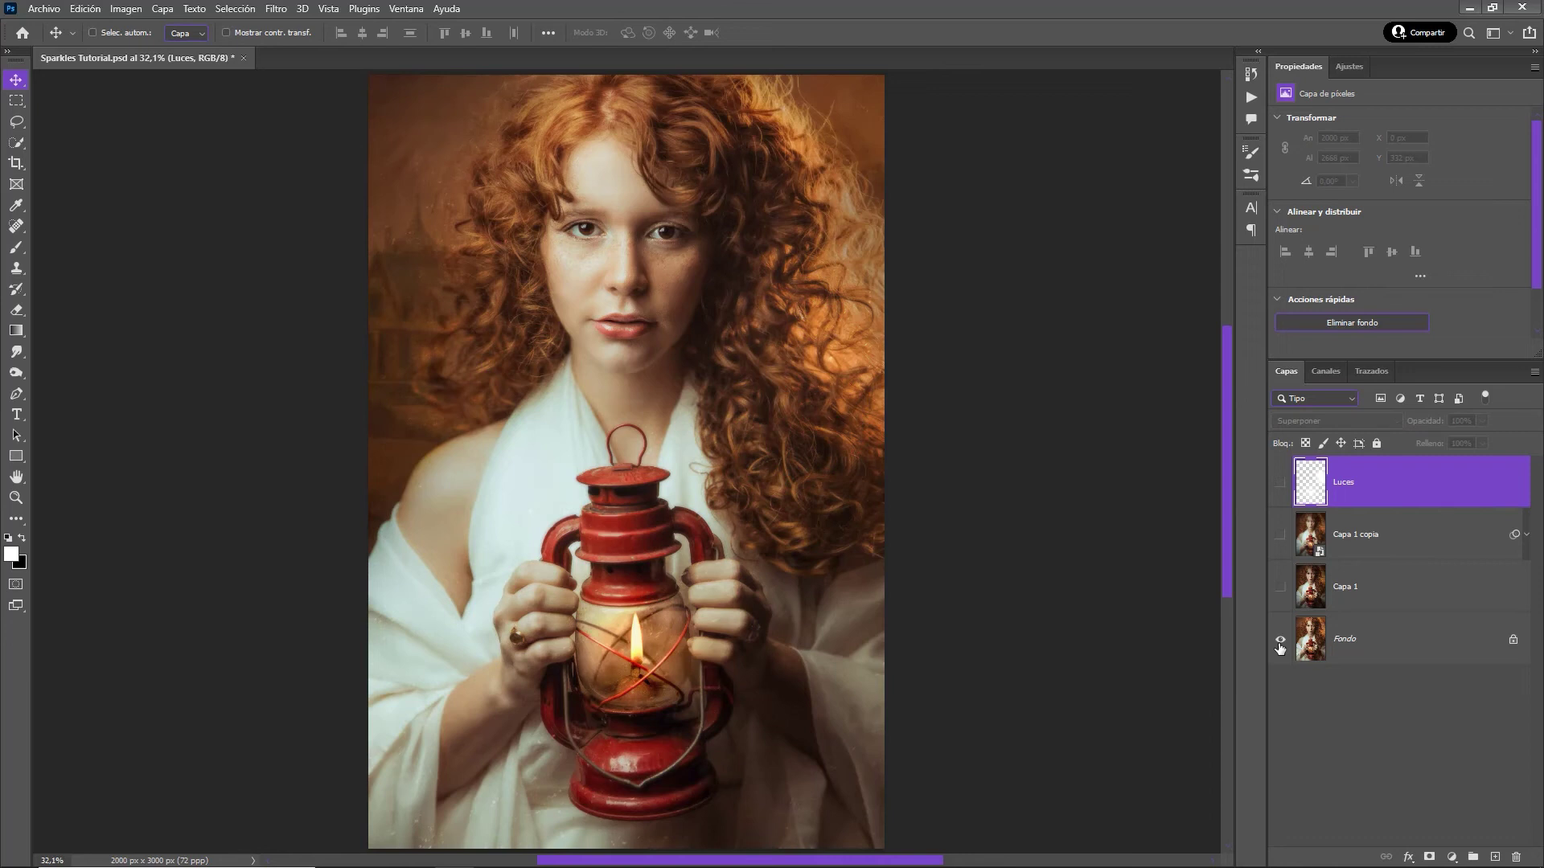
alt+click(1279, 644)
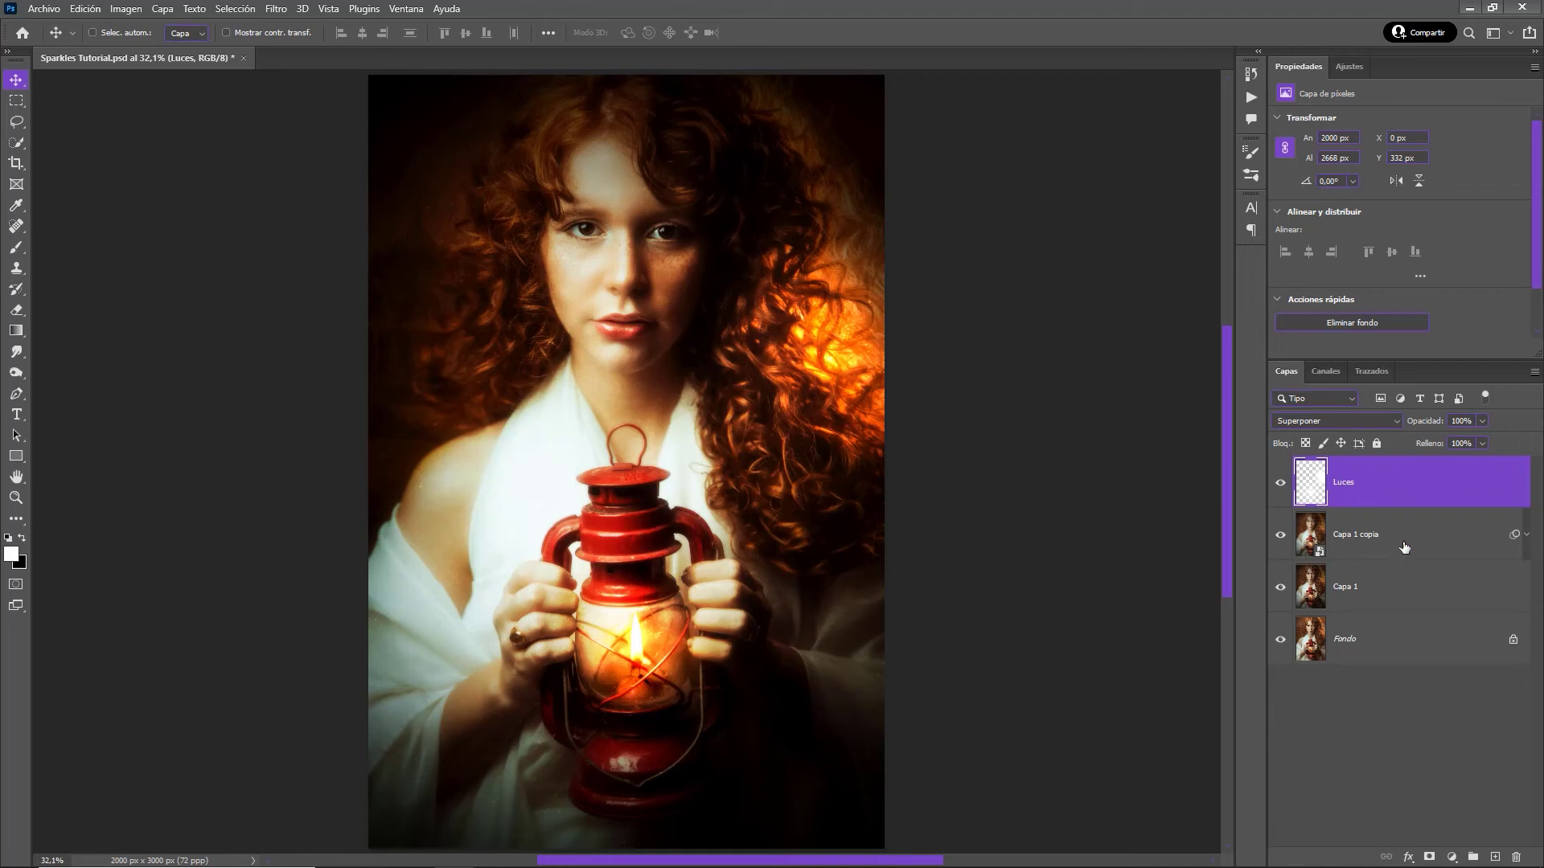
click(1407, 718)
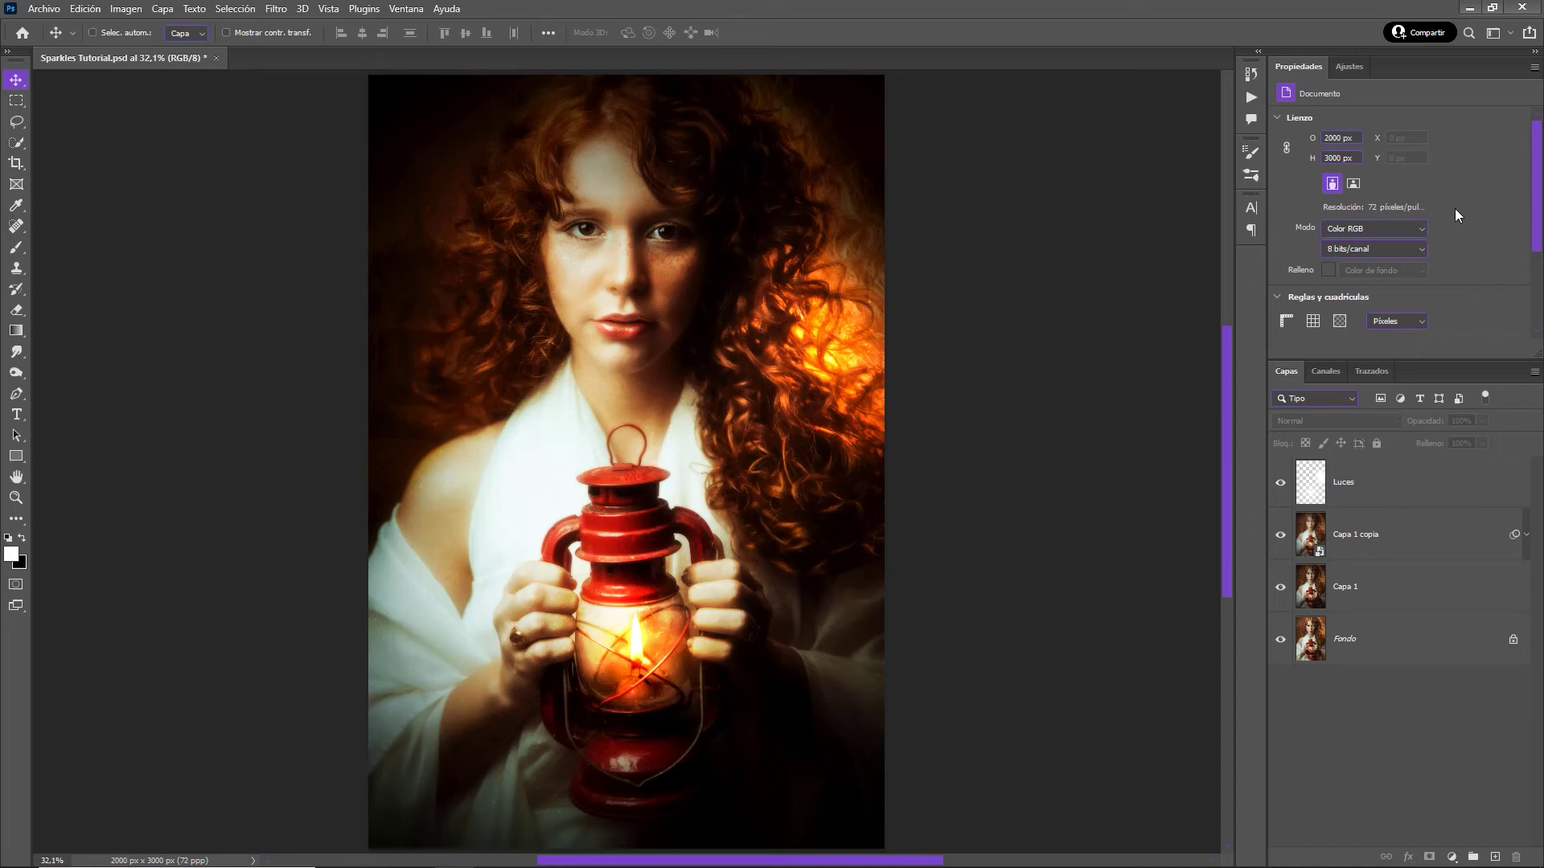
- Load the Sparkle FX actions file into the Actions panel and expand it to show the action
click(1249, 98)
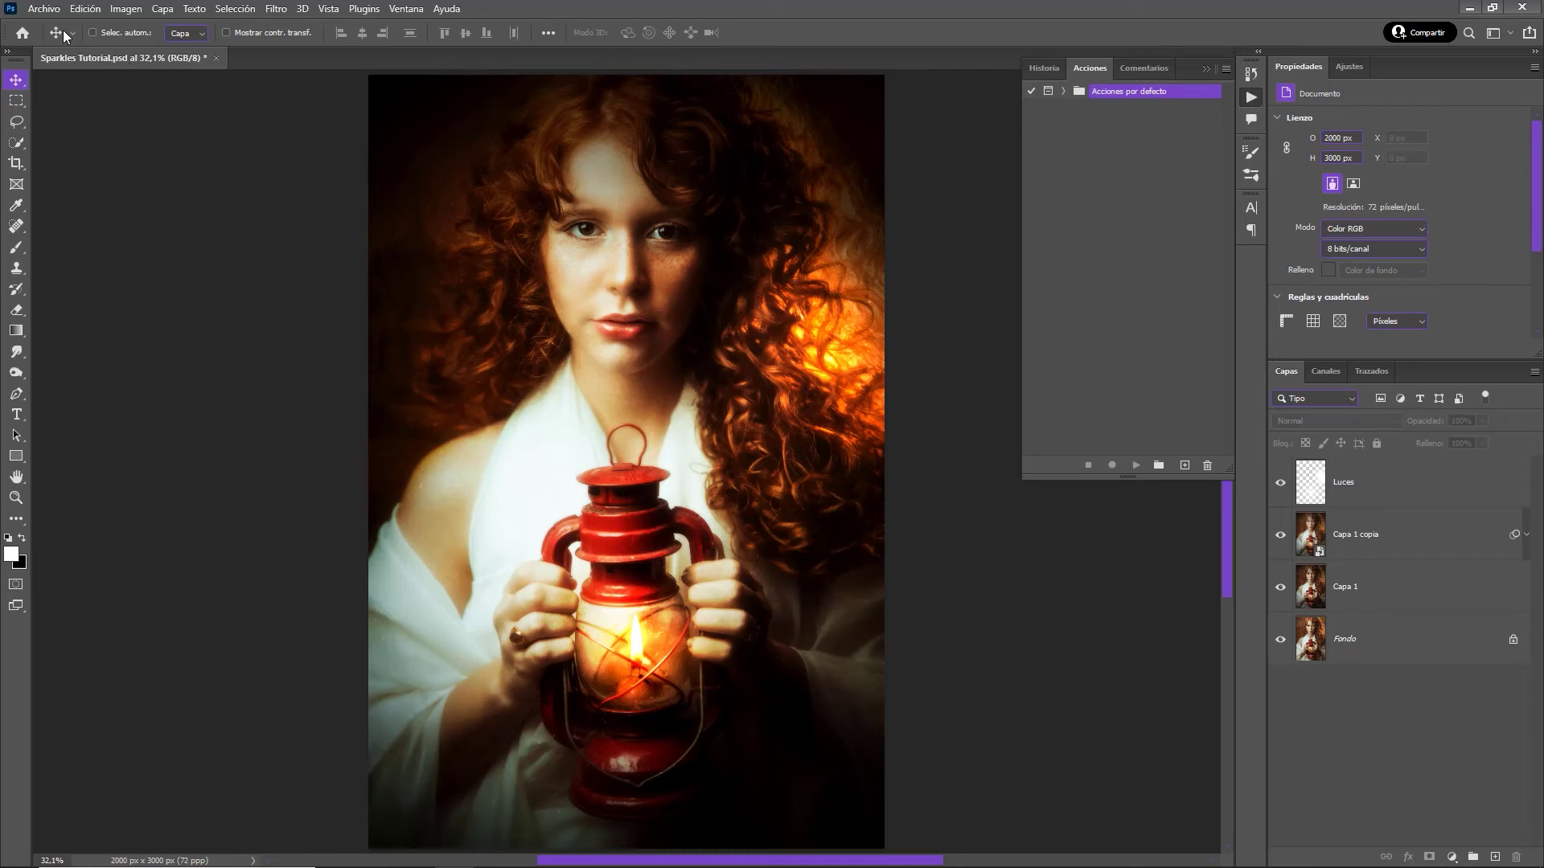
click(45, 11)
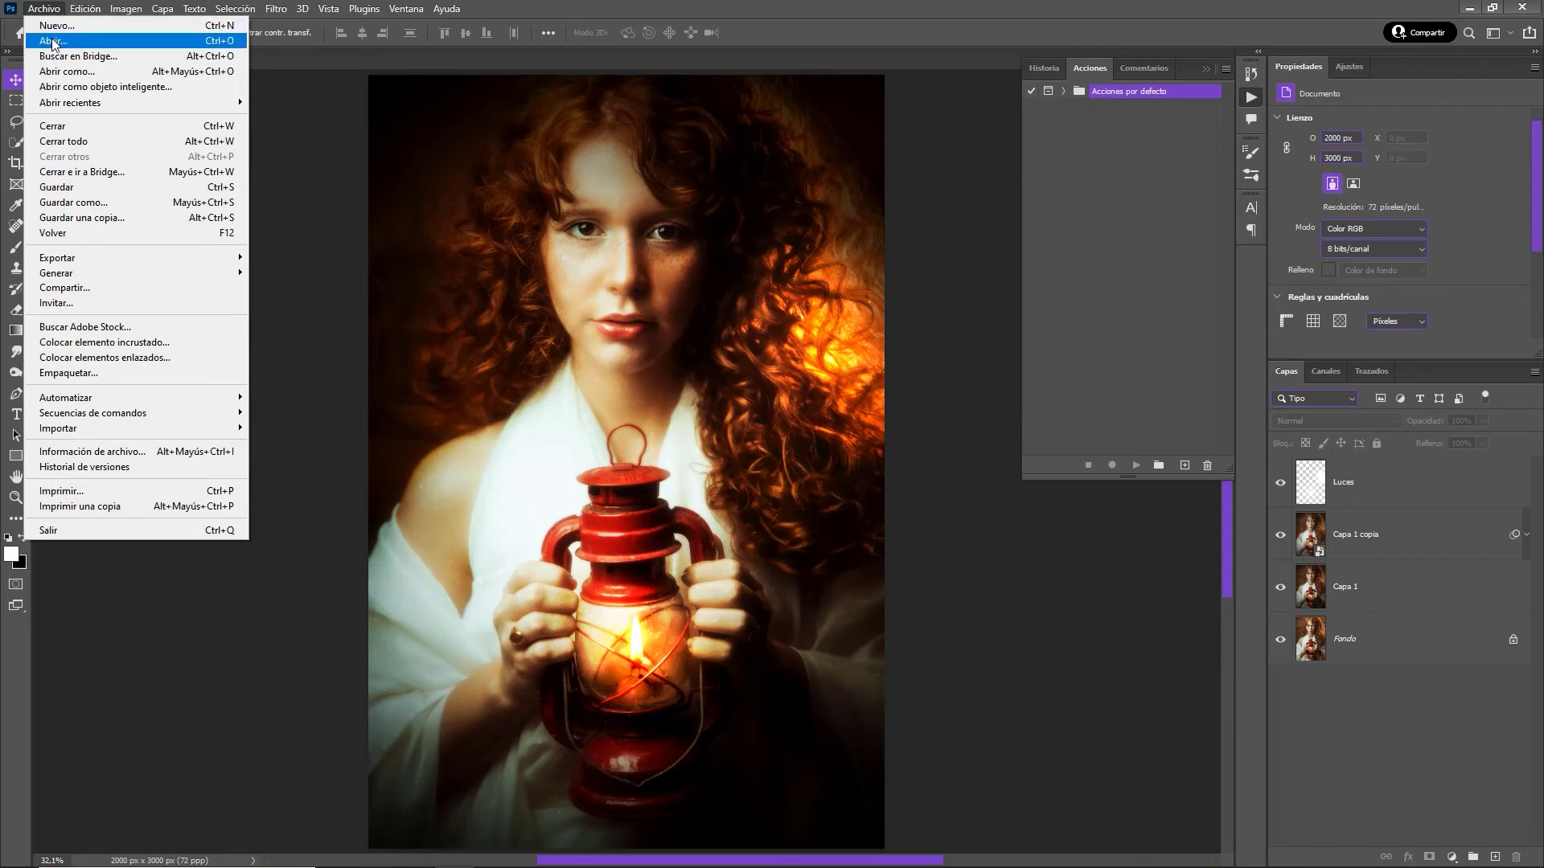
click(53, 40)
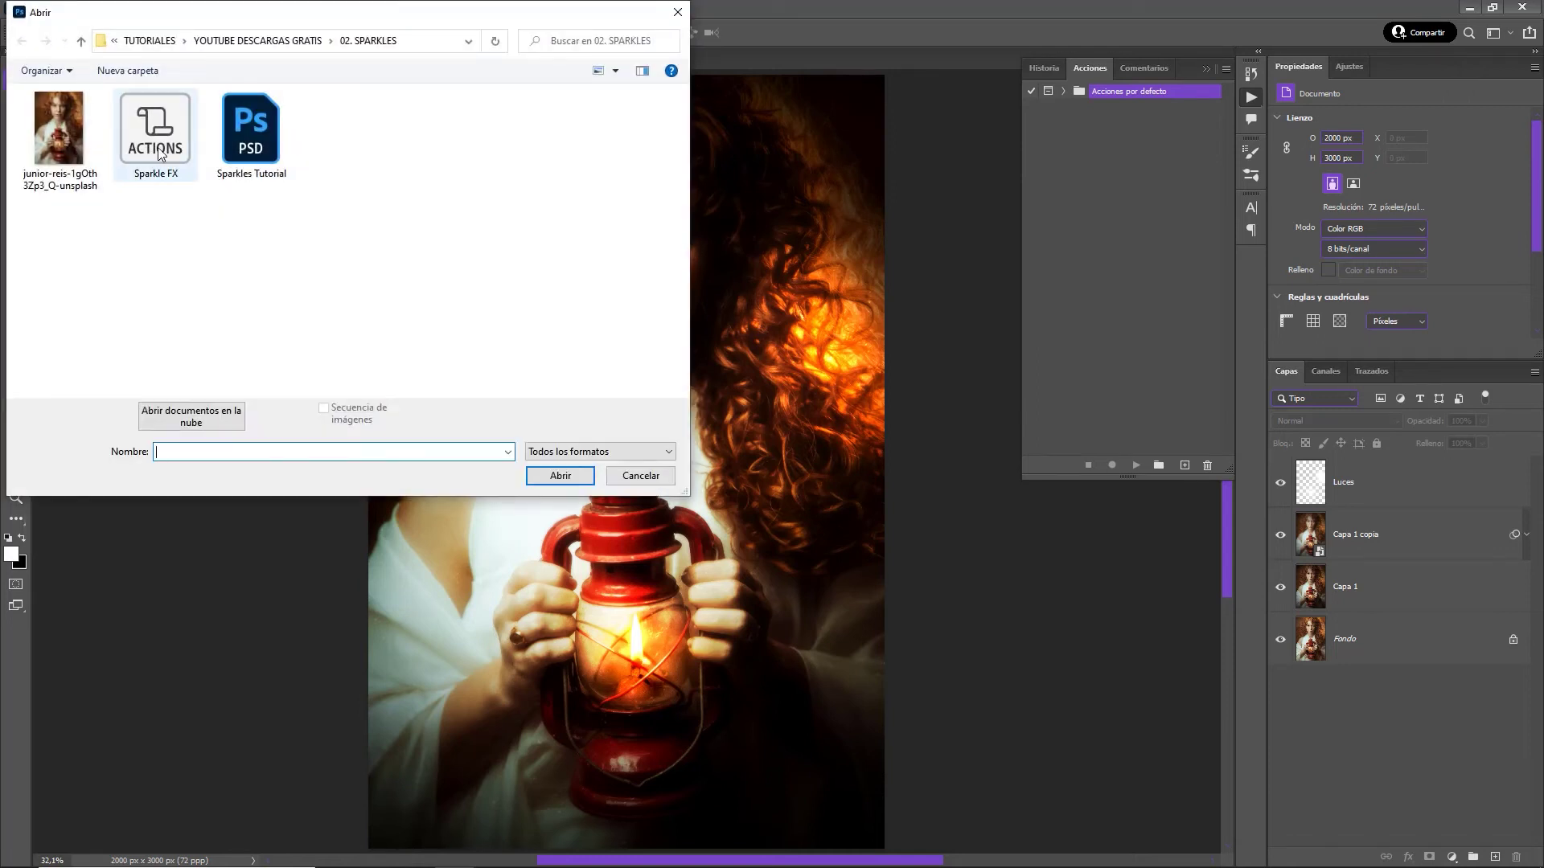
click(159, 154)
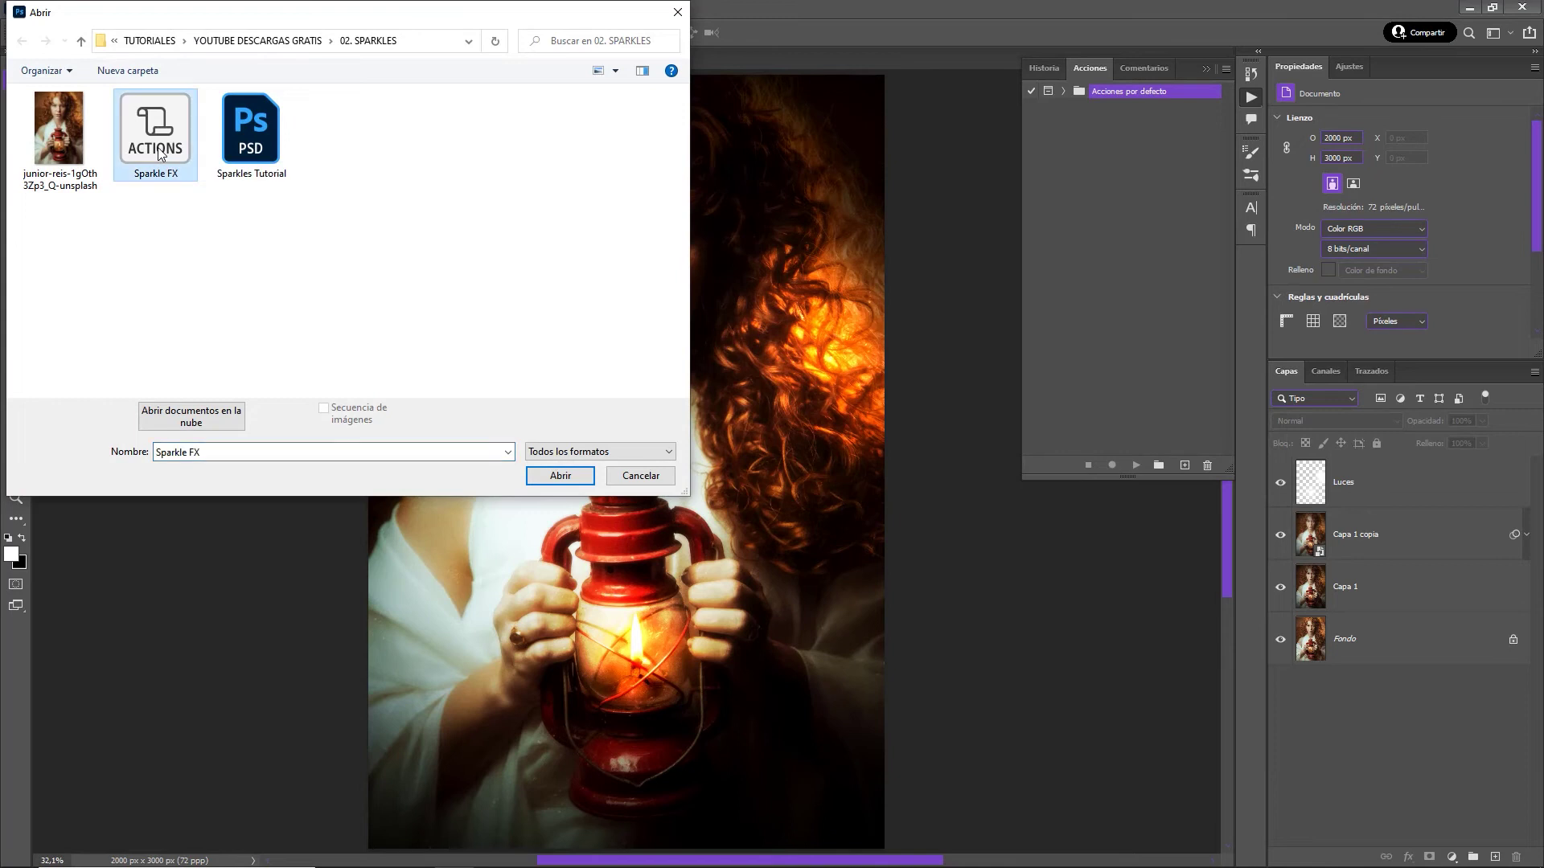
click(558, 476)
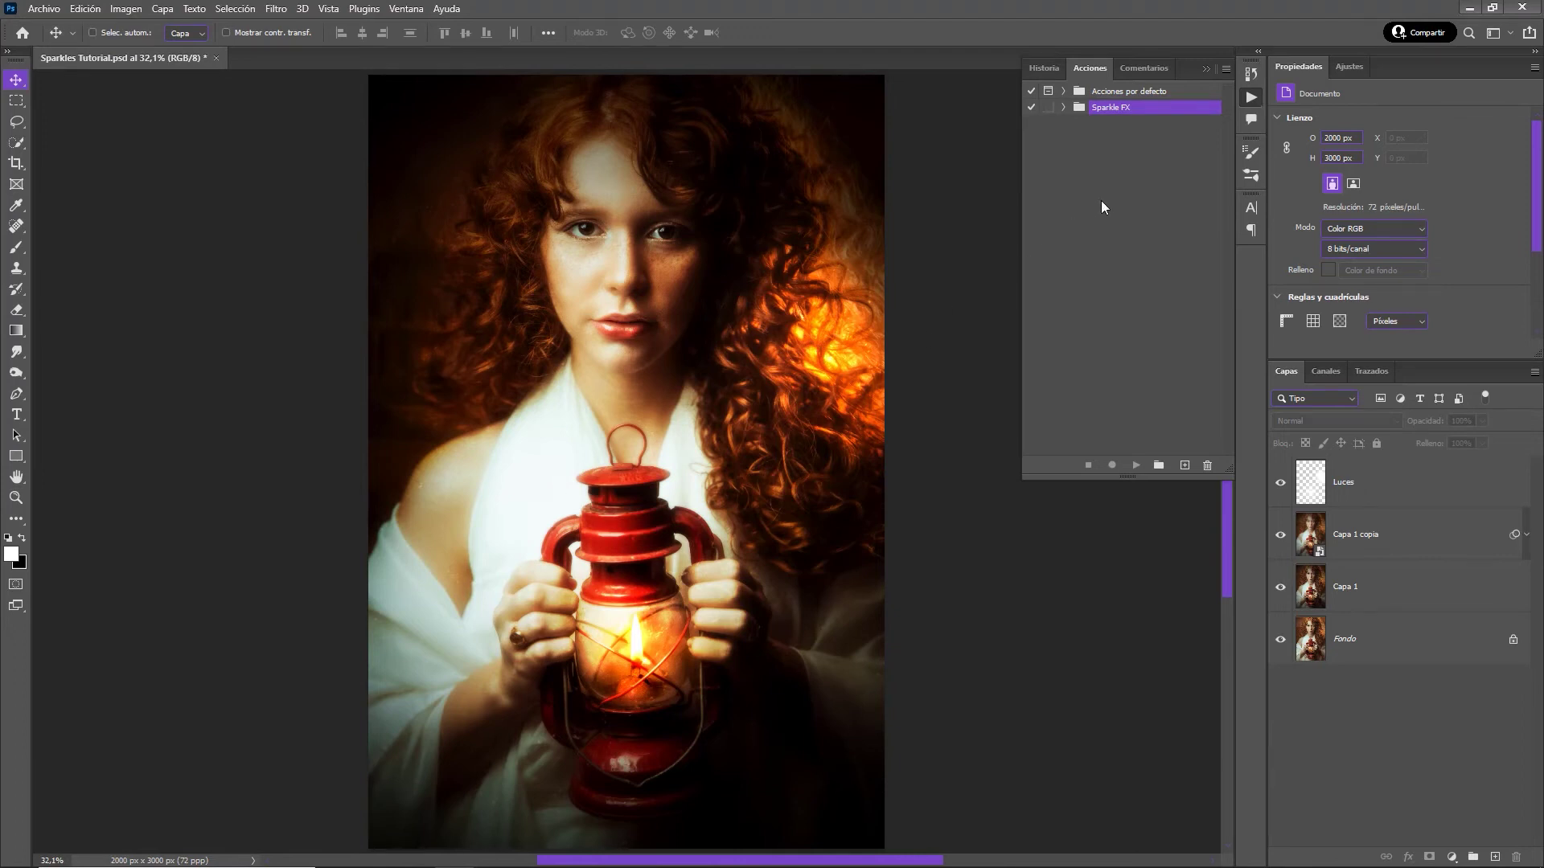
click(1063, 107)
click(1116, 127)
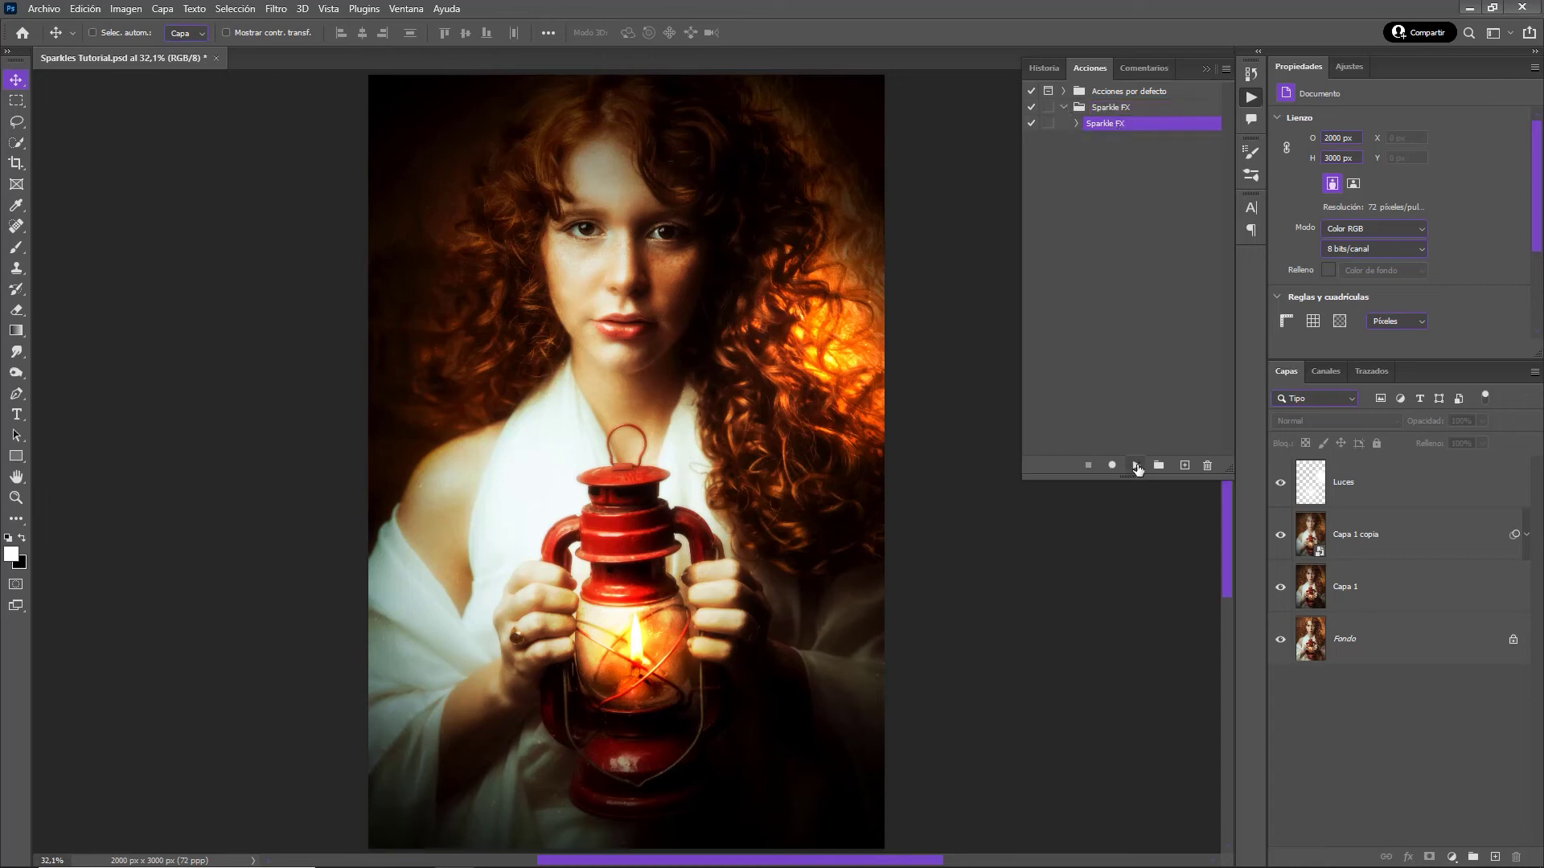
- Play Sparkle FX, bring its layer into the portrait, rotate -90° and scale to 75% to cover it
click(1136, 466)
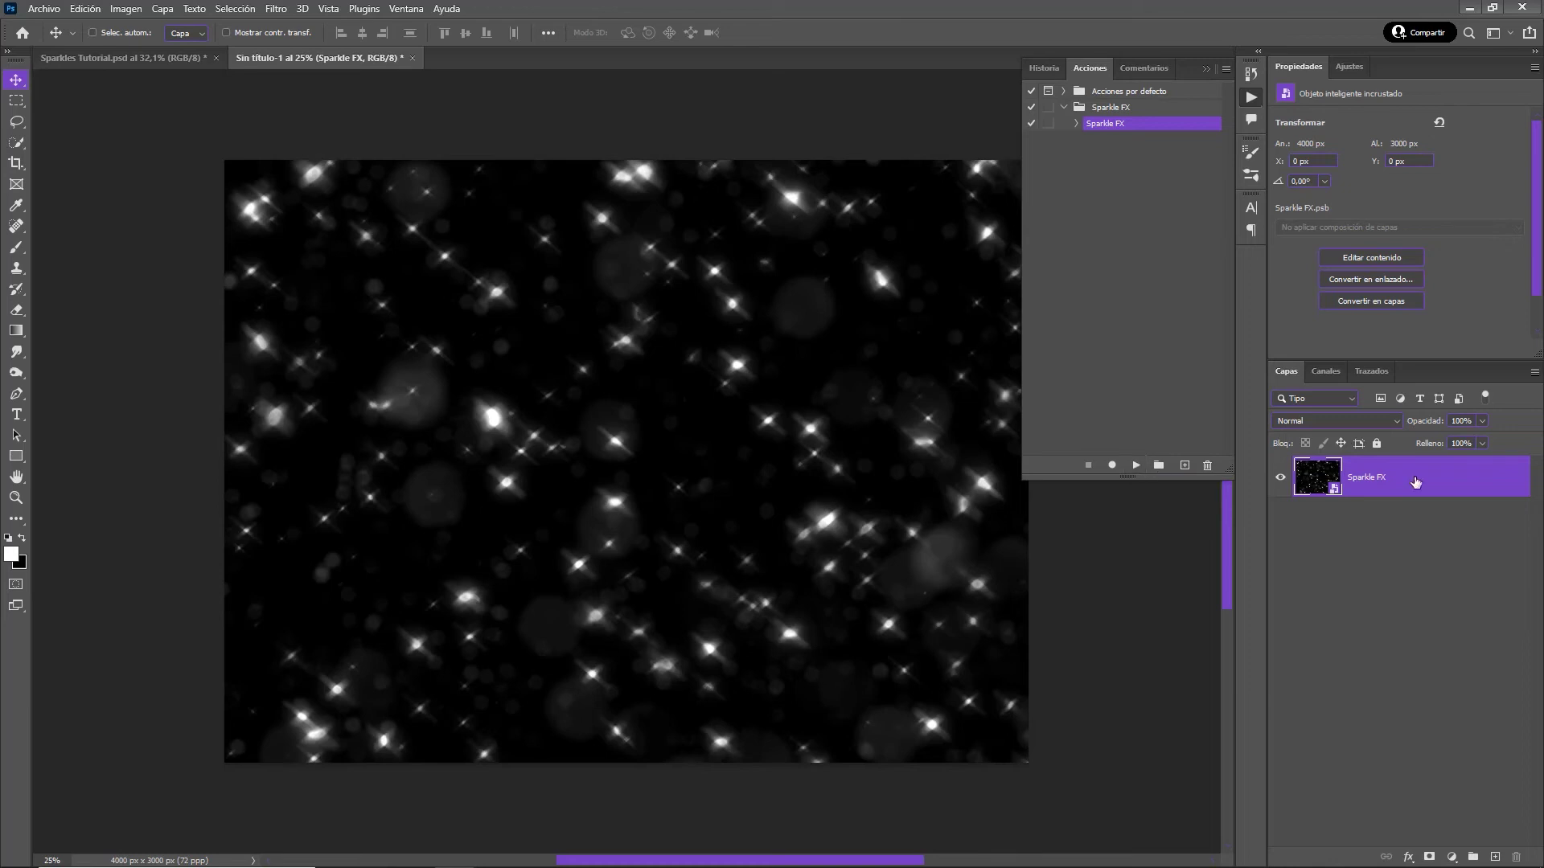
mouse_move(1415, 482)
mouse_down()
mouse_move(412, 276)
mouse_move(568, 447)
mouse_up()
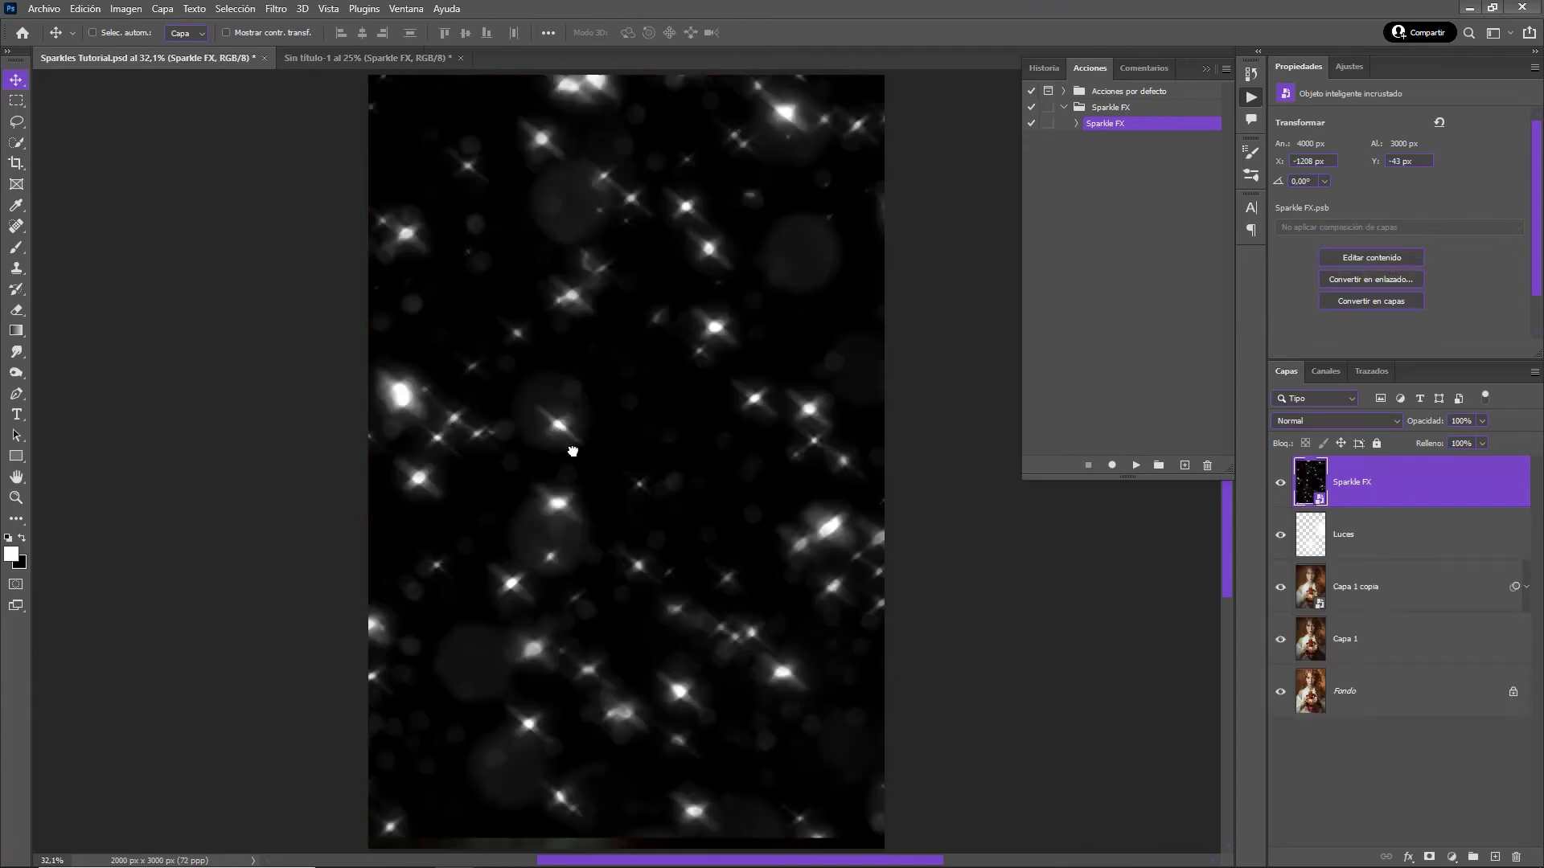
key(ctrl+t)
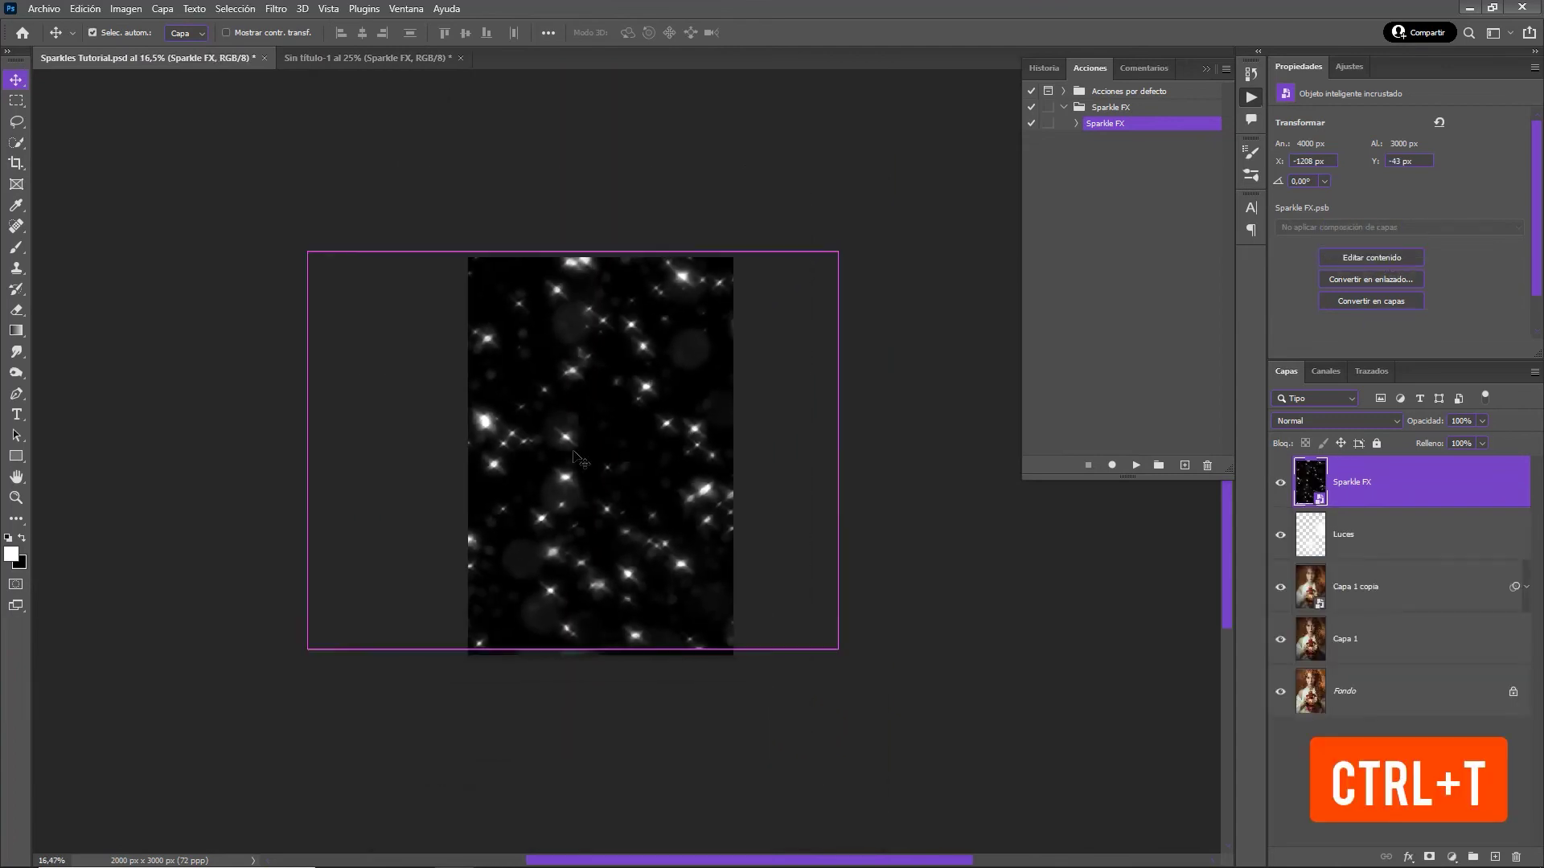
drag(857, 237, 362, 169)
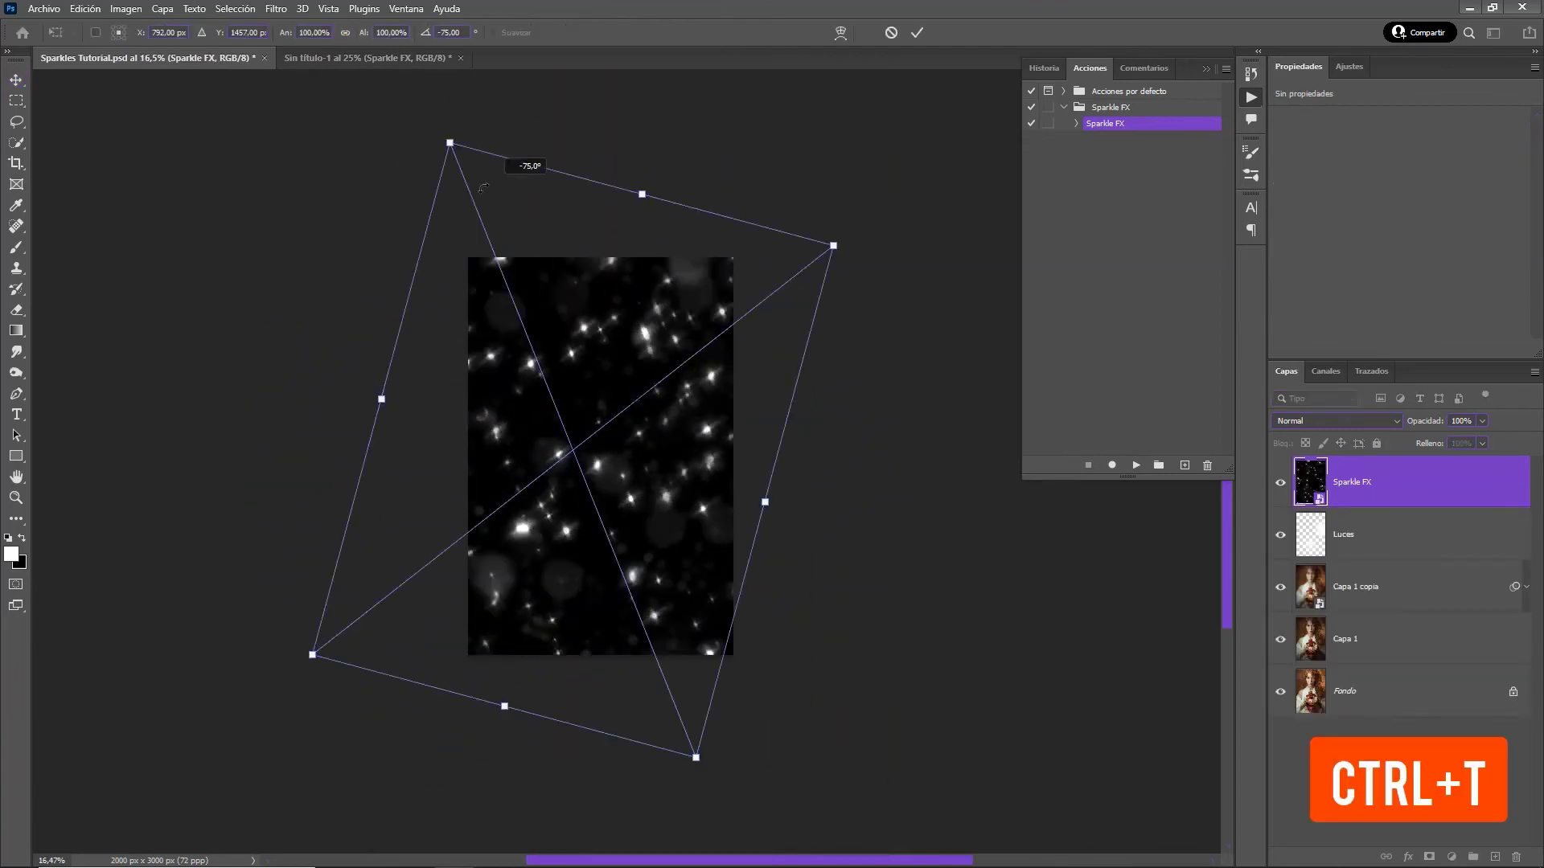
drag(372, 449, 472, 438)
drag(765, 451, 734, 450)
drag(600, 250, 603, 259)
drag(467, 451, 451, 456)
drag(600, 650, 599, 655)
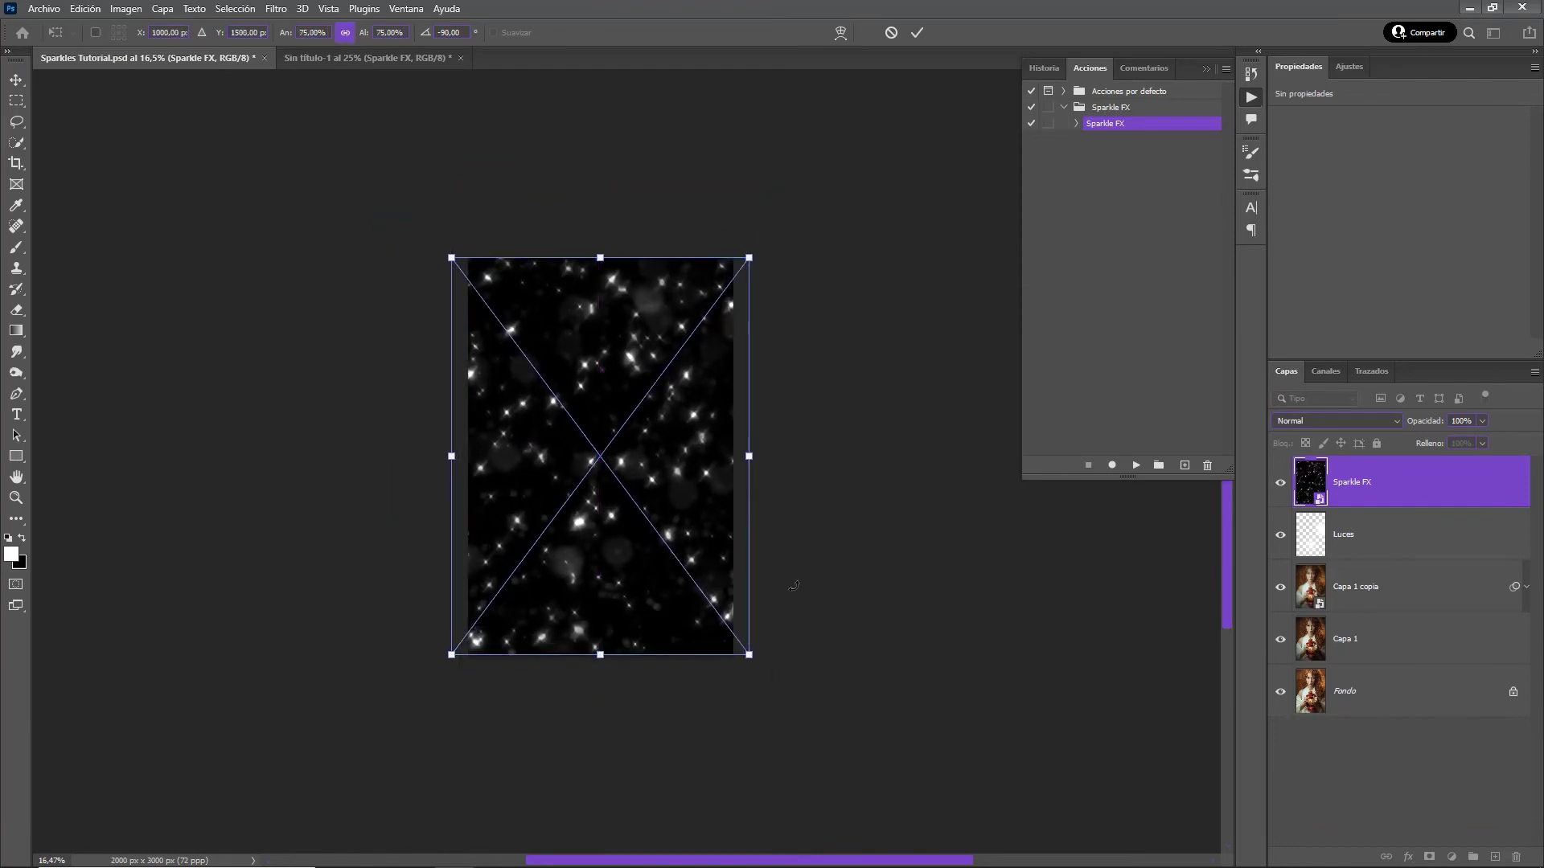
key(Return)
key(ctrl+0)
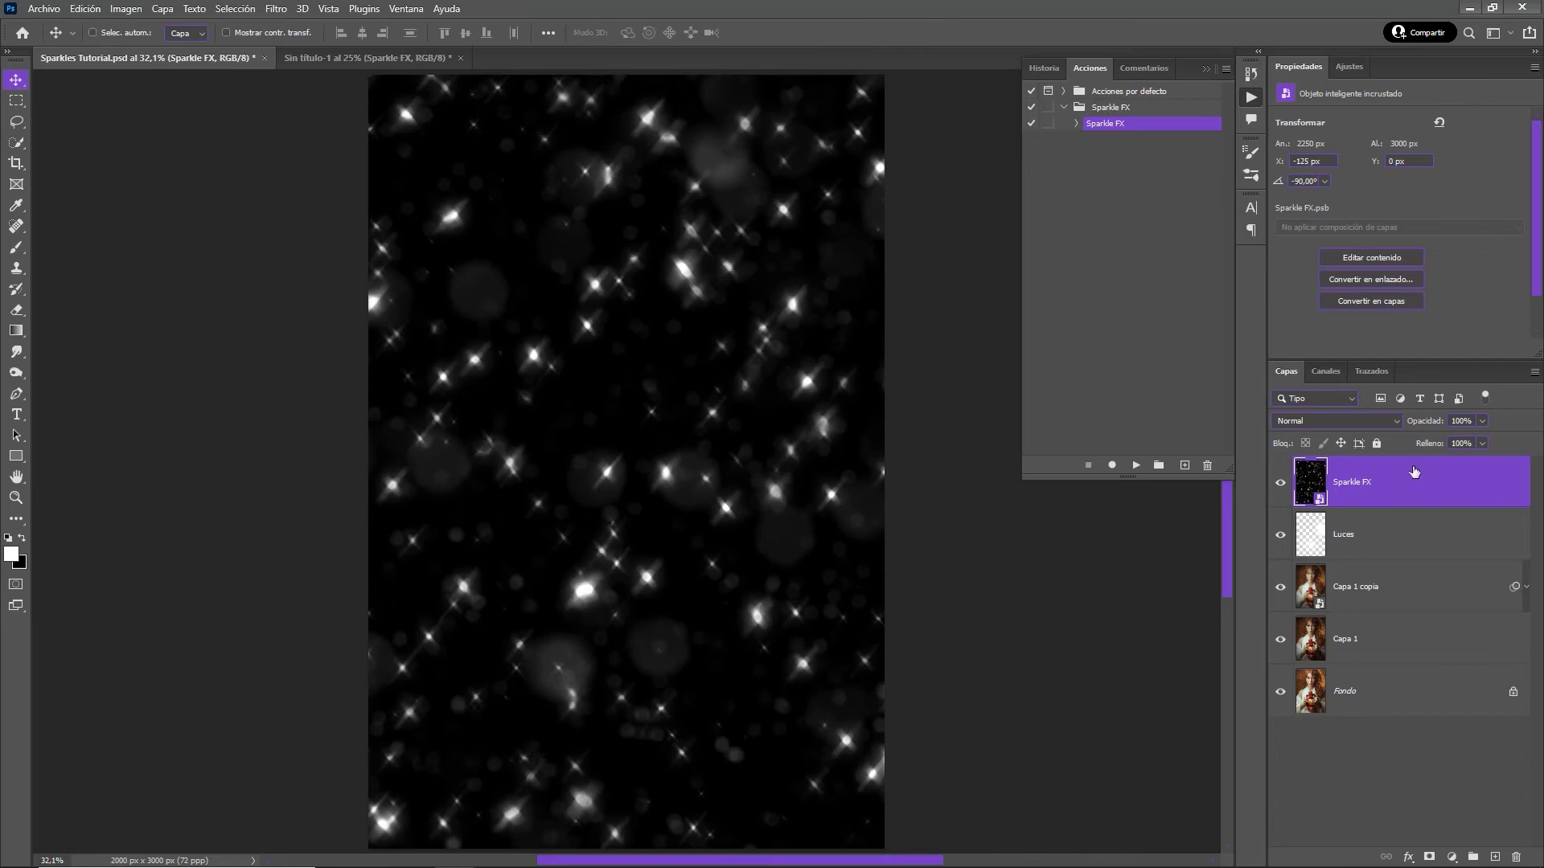
- Blend Sparkle FX in Trama mode, add a layer mask, and paint the sparkles off her face
click(1371, 423)
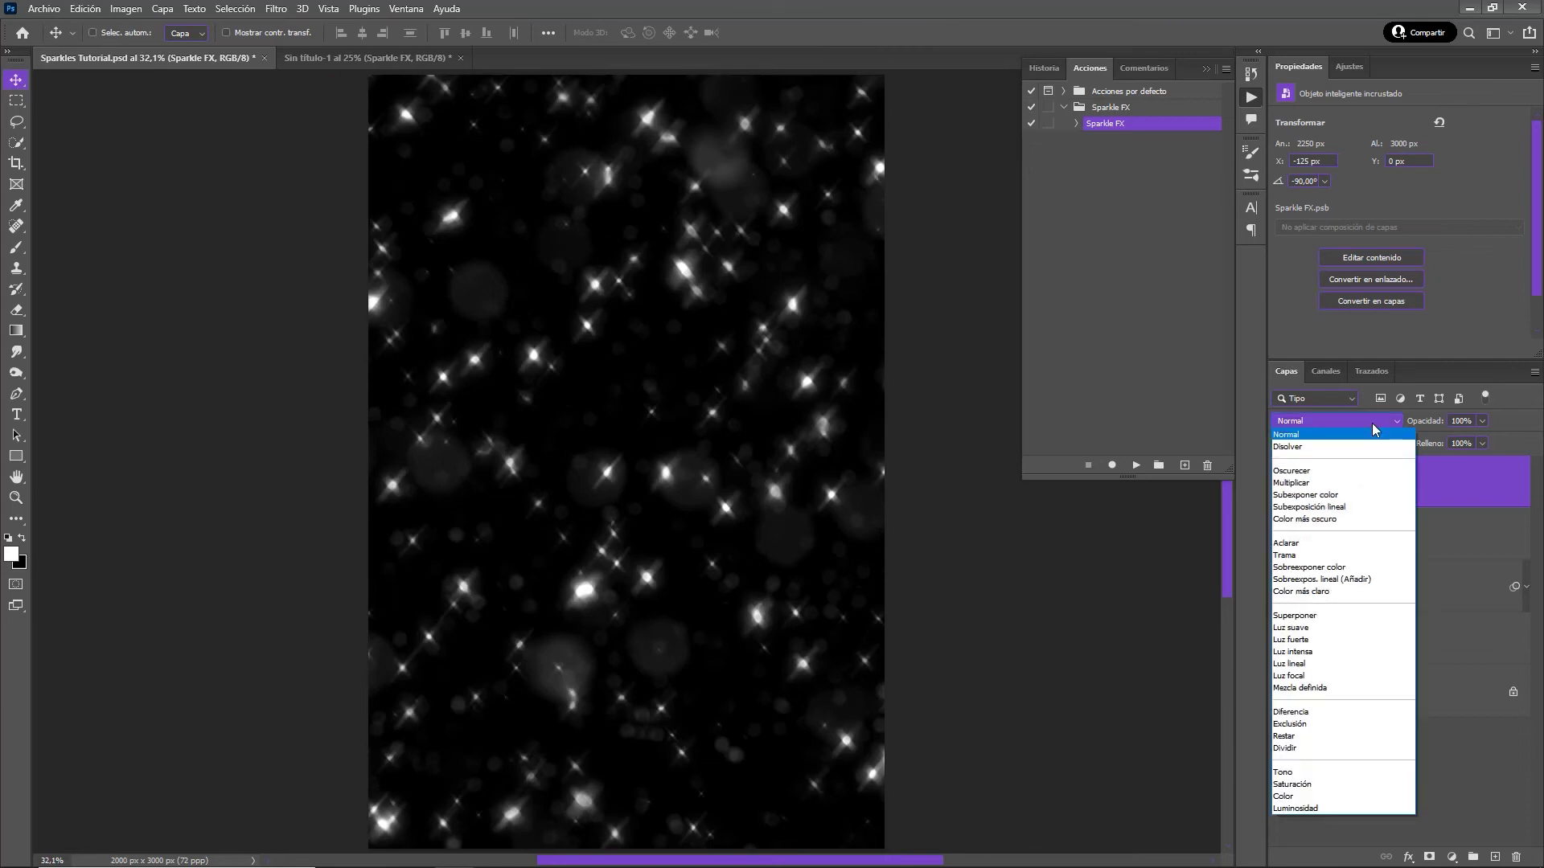
click(1343, 557)
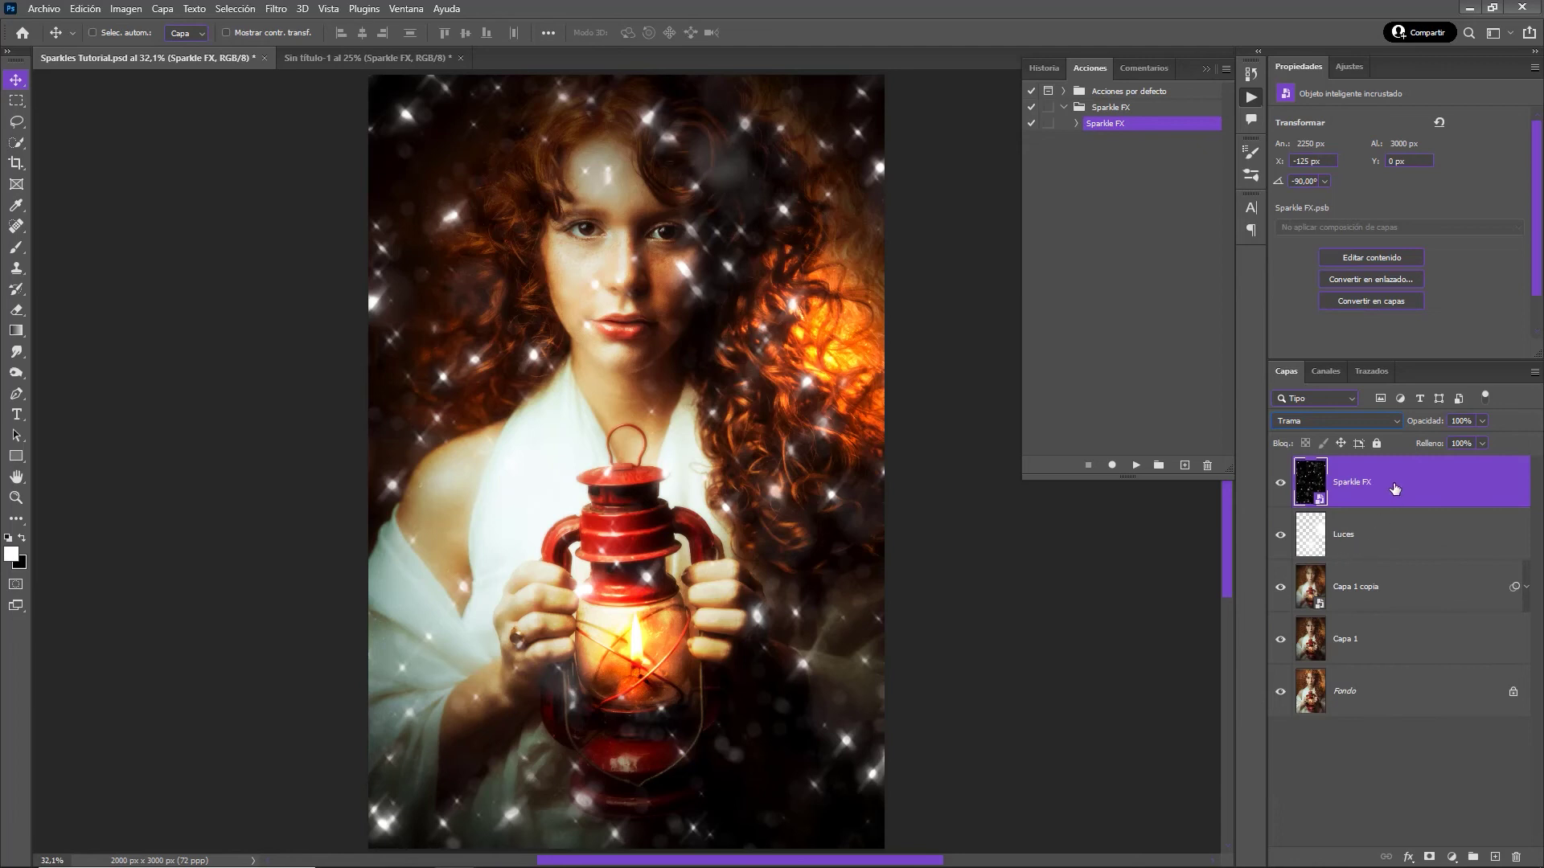
click(1429, 857)
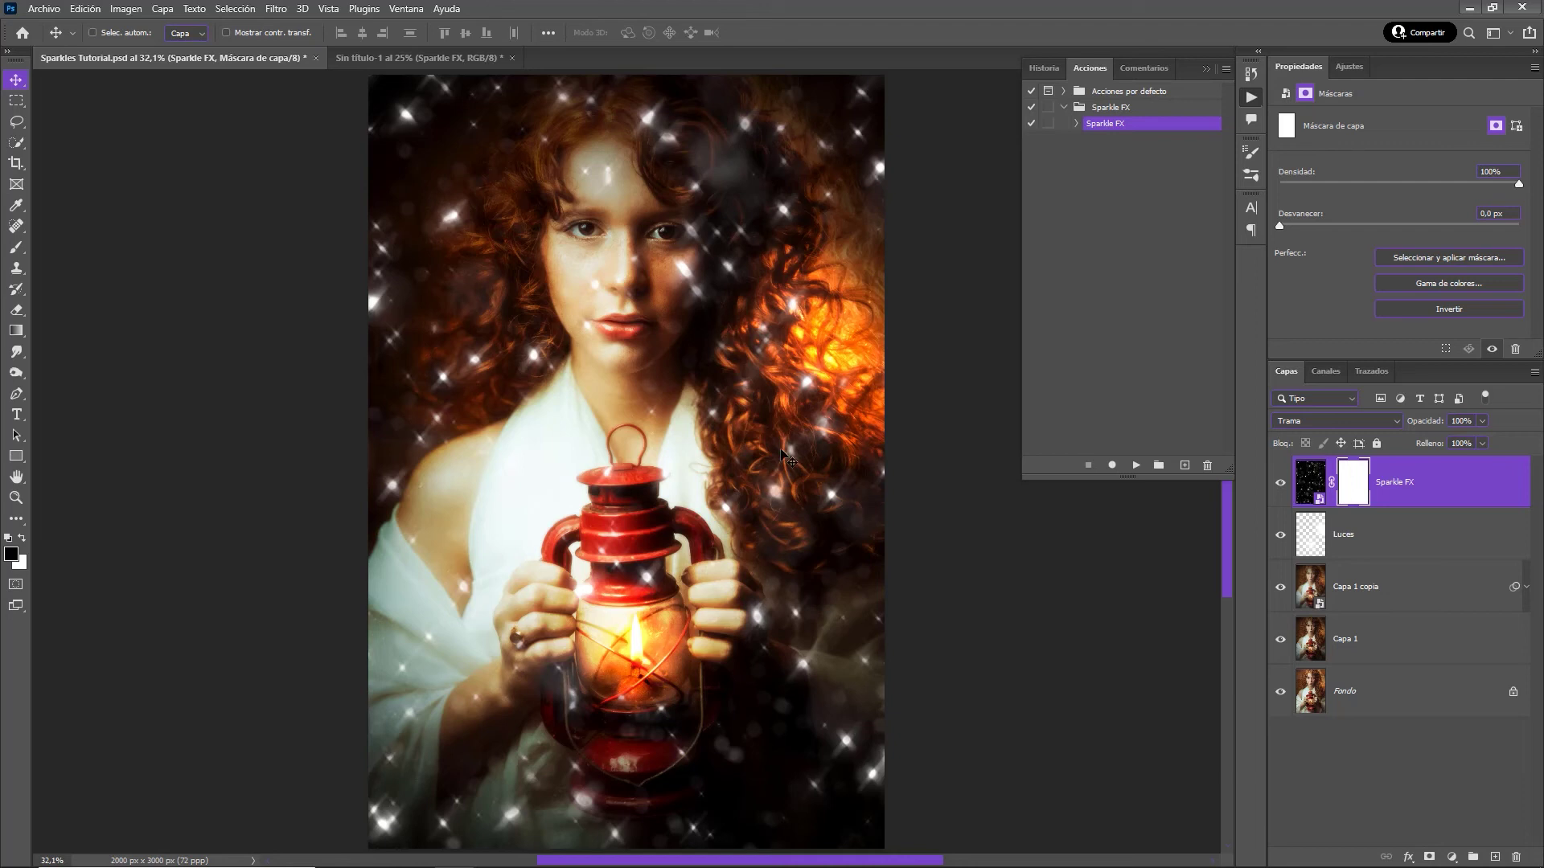
key(b)
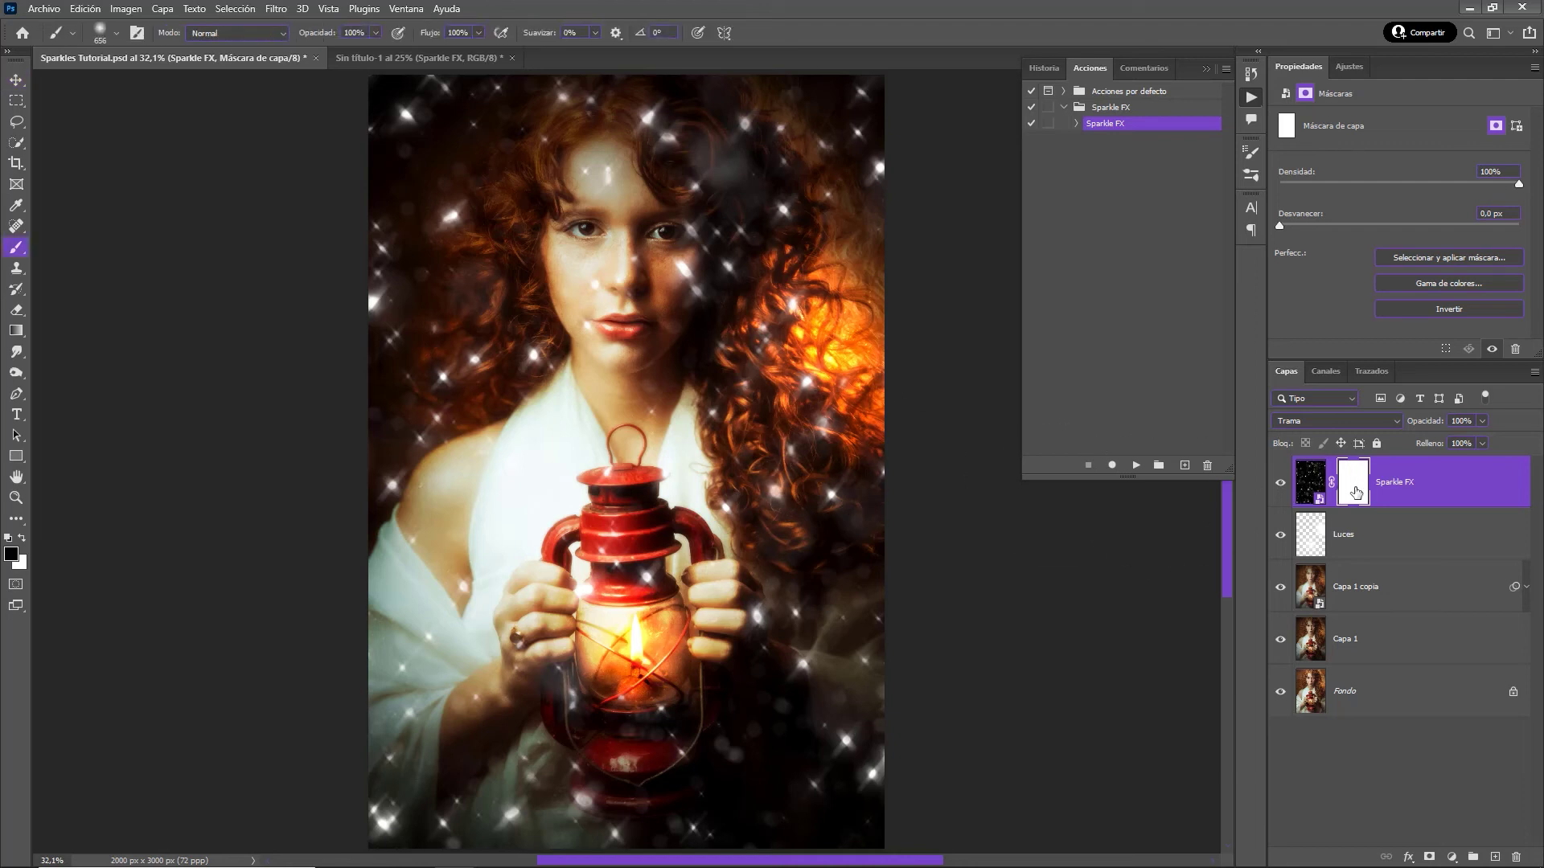
drag(634, 293, 600, 213)
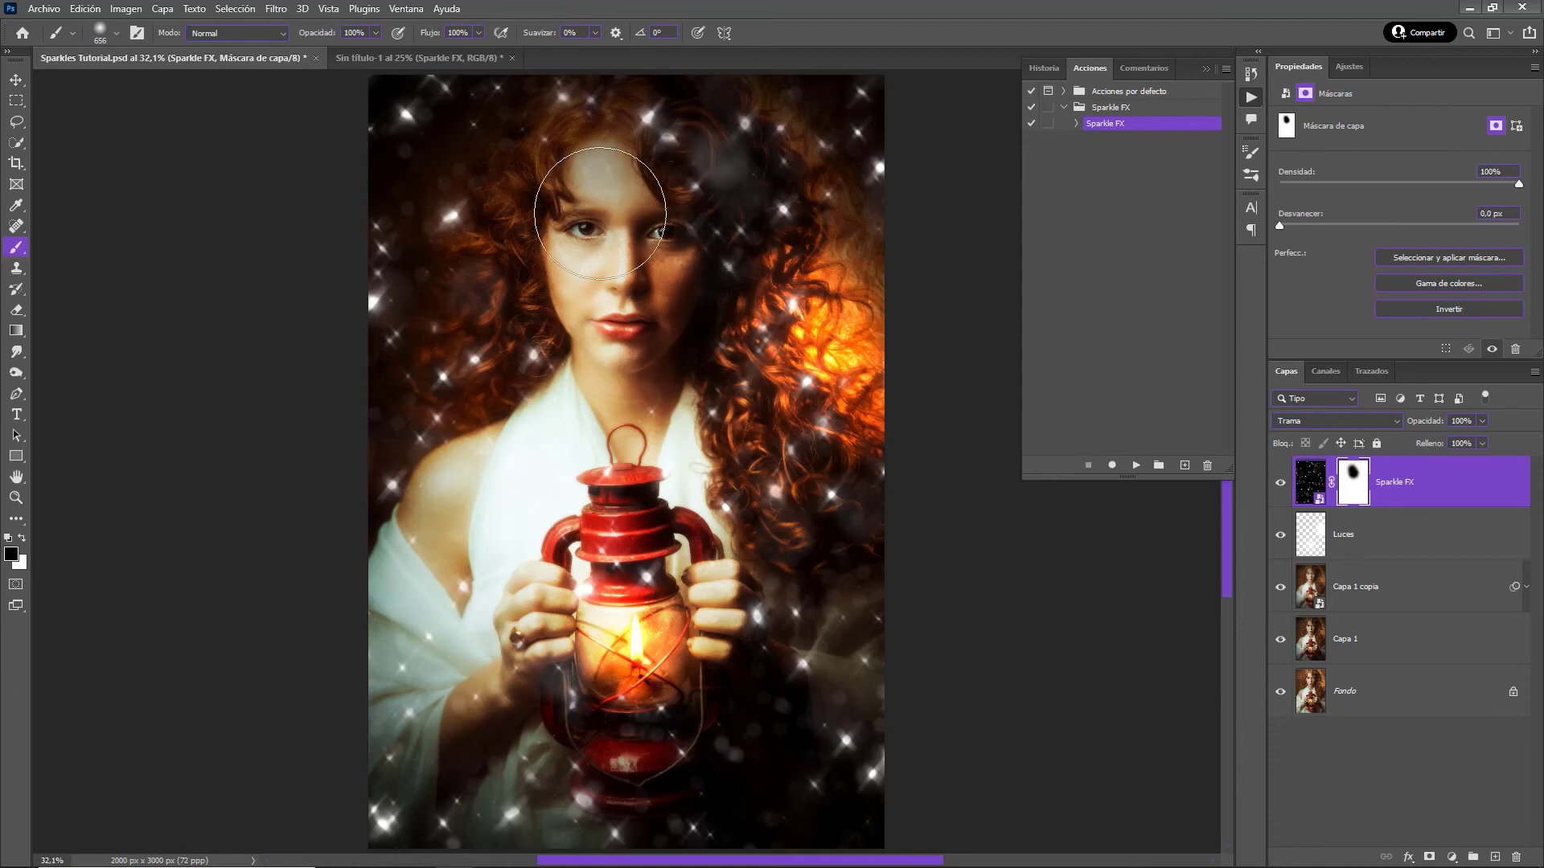
key(bracketleft)
key(bracketleft)
key(bracketleft)
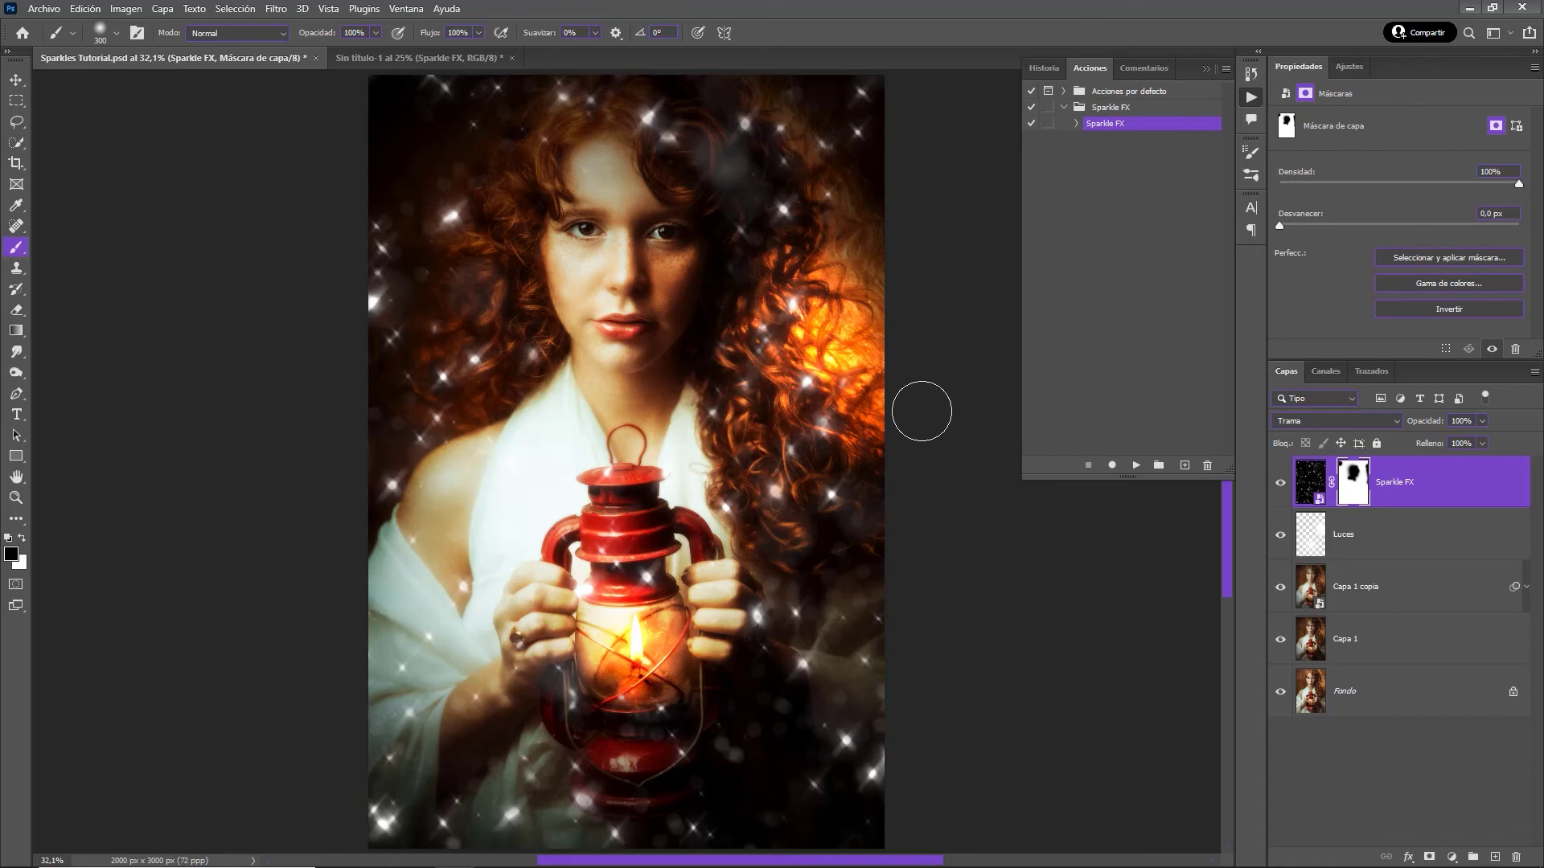
- Add a Tono/saturación layer clipped to Sparkle FX, colourized with hue 33 and saturation 50
key(v)
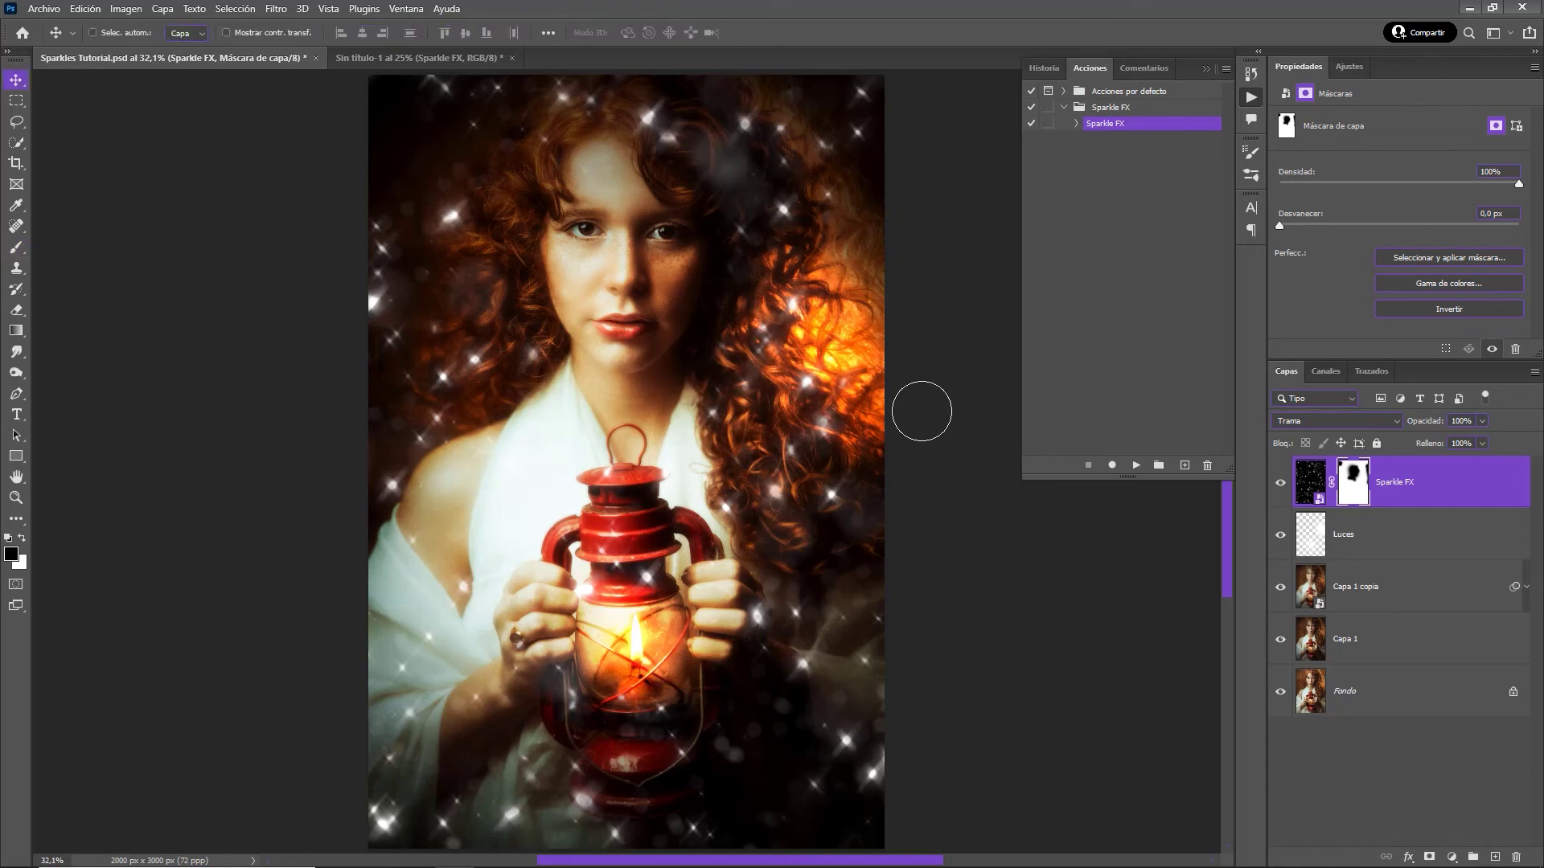
click(1351, 68)
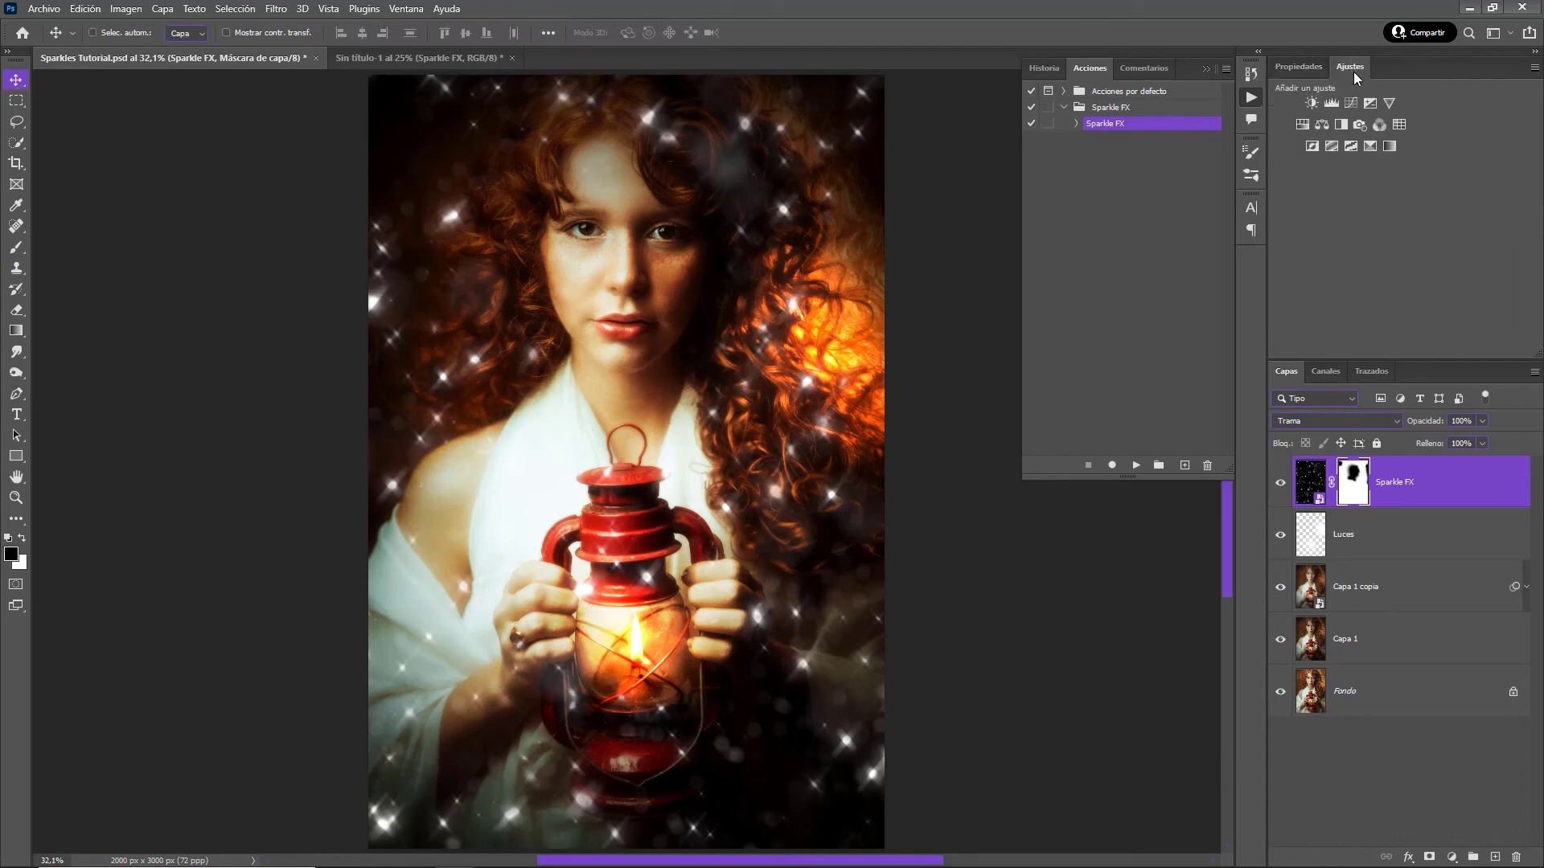
click(1301, 125)
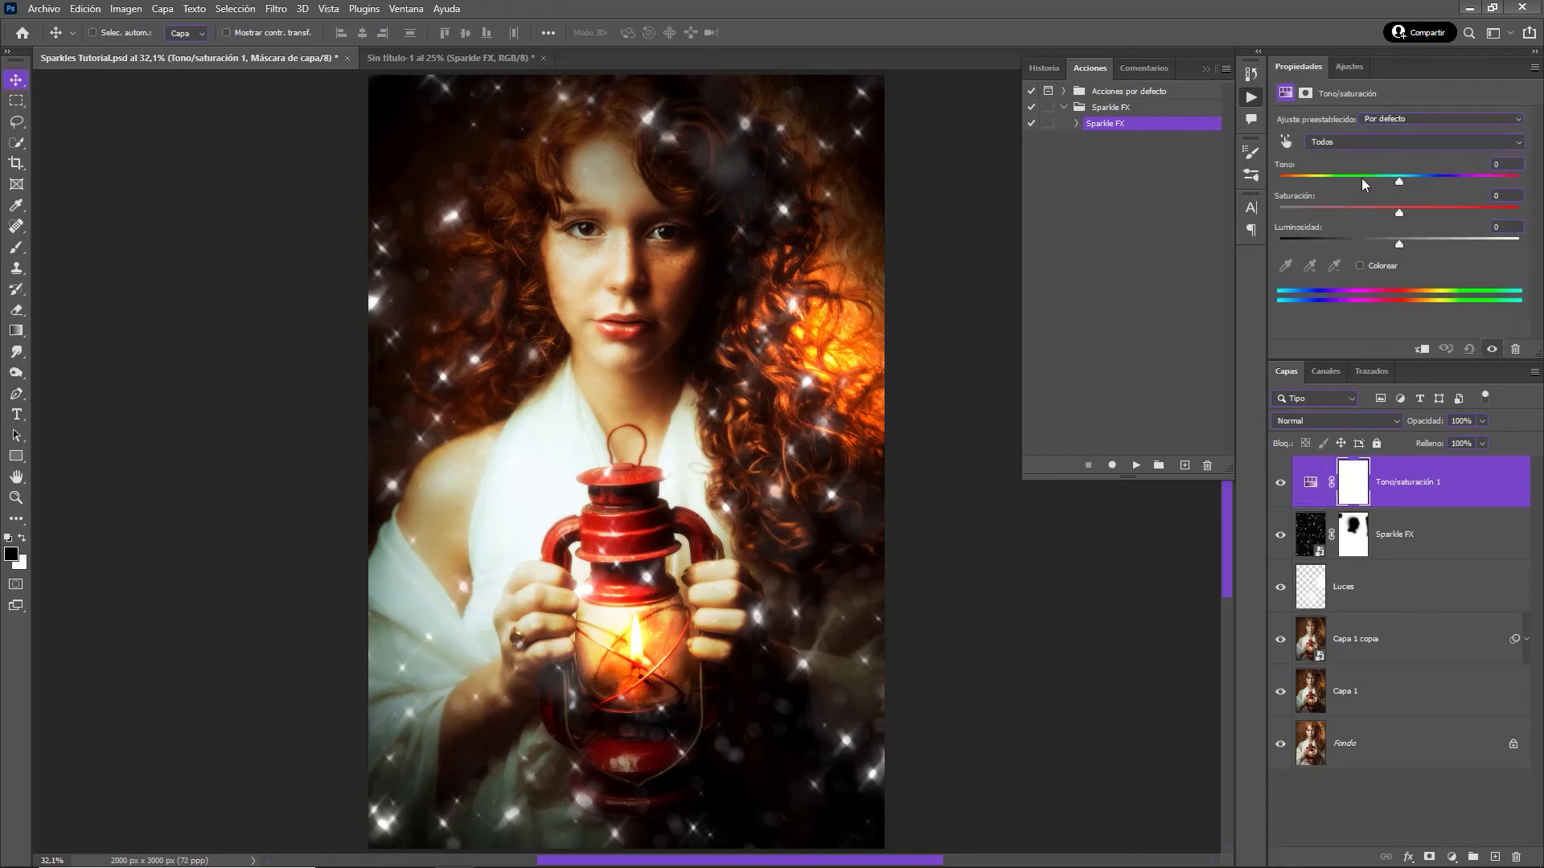
click(1423, 349)
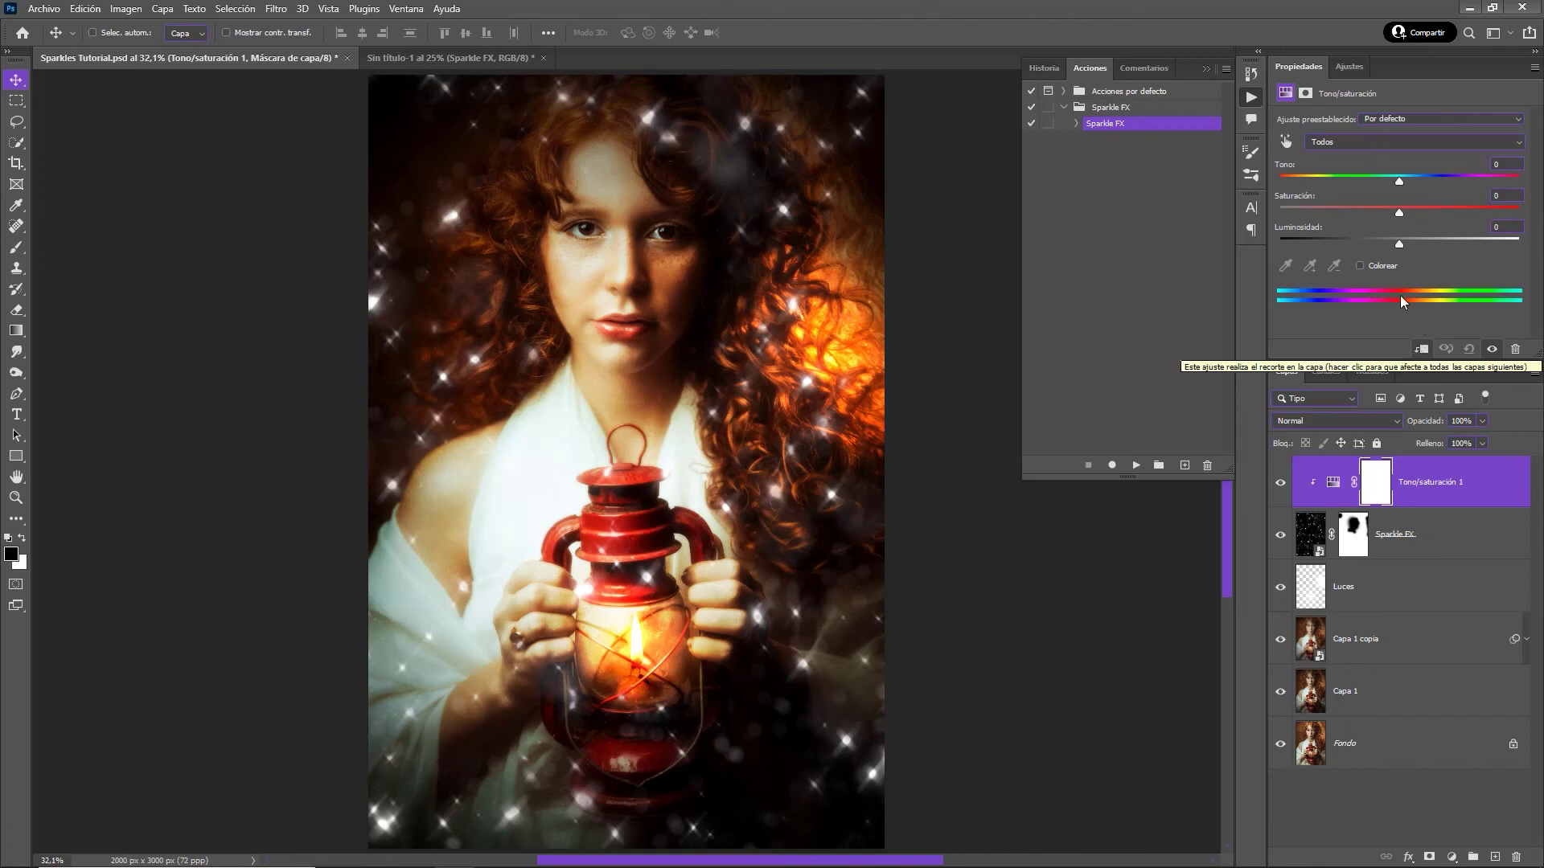
click(1358, 265)
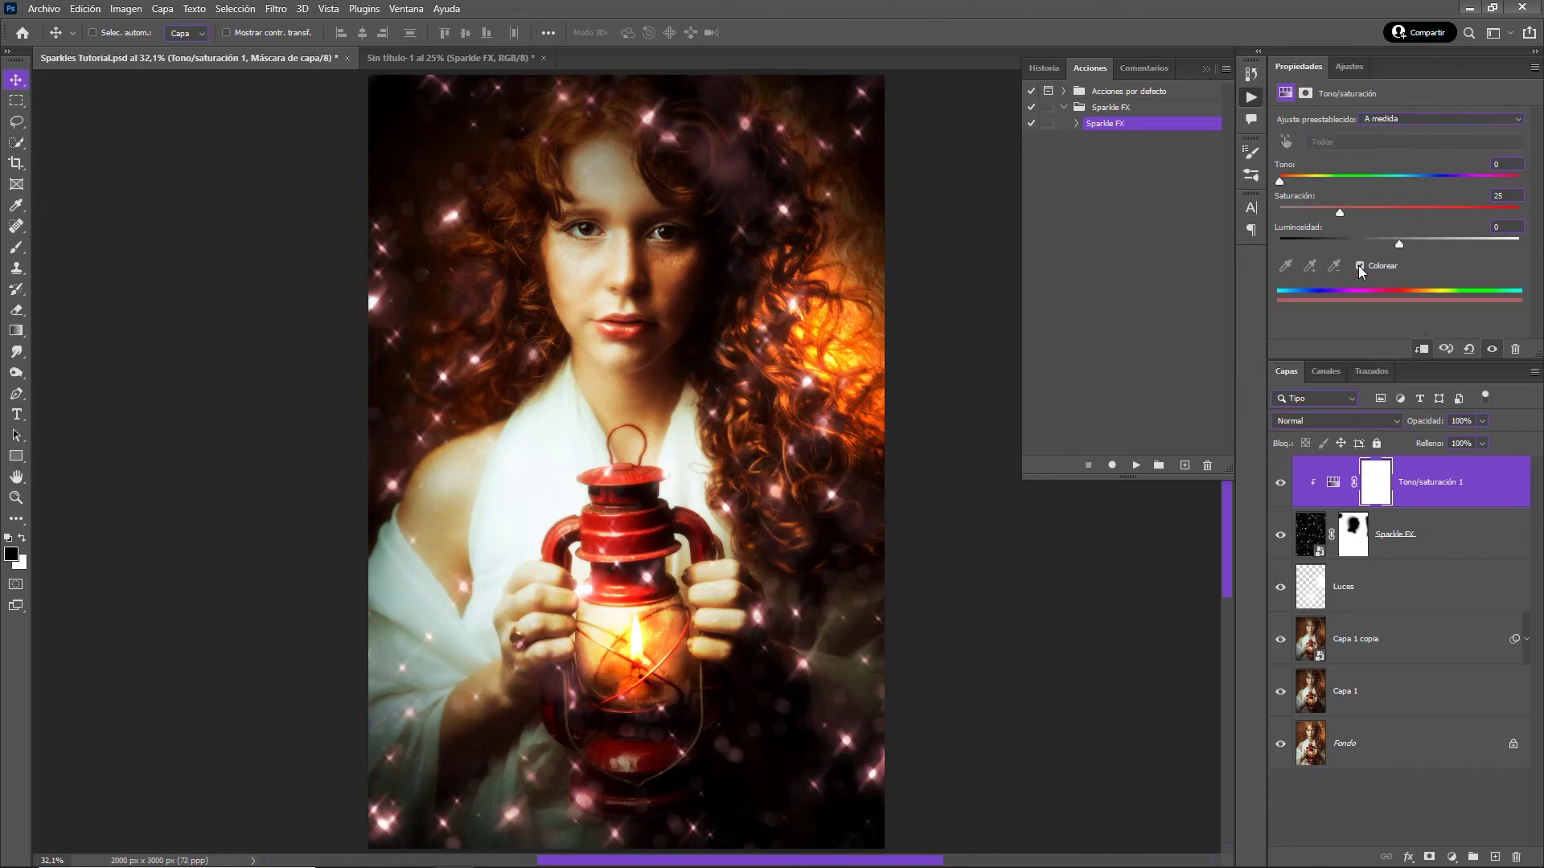
double_click(1499, 164)
text(33)
key(Tab)
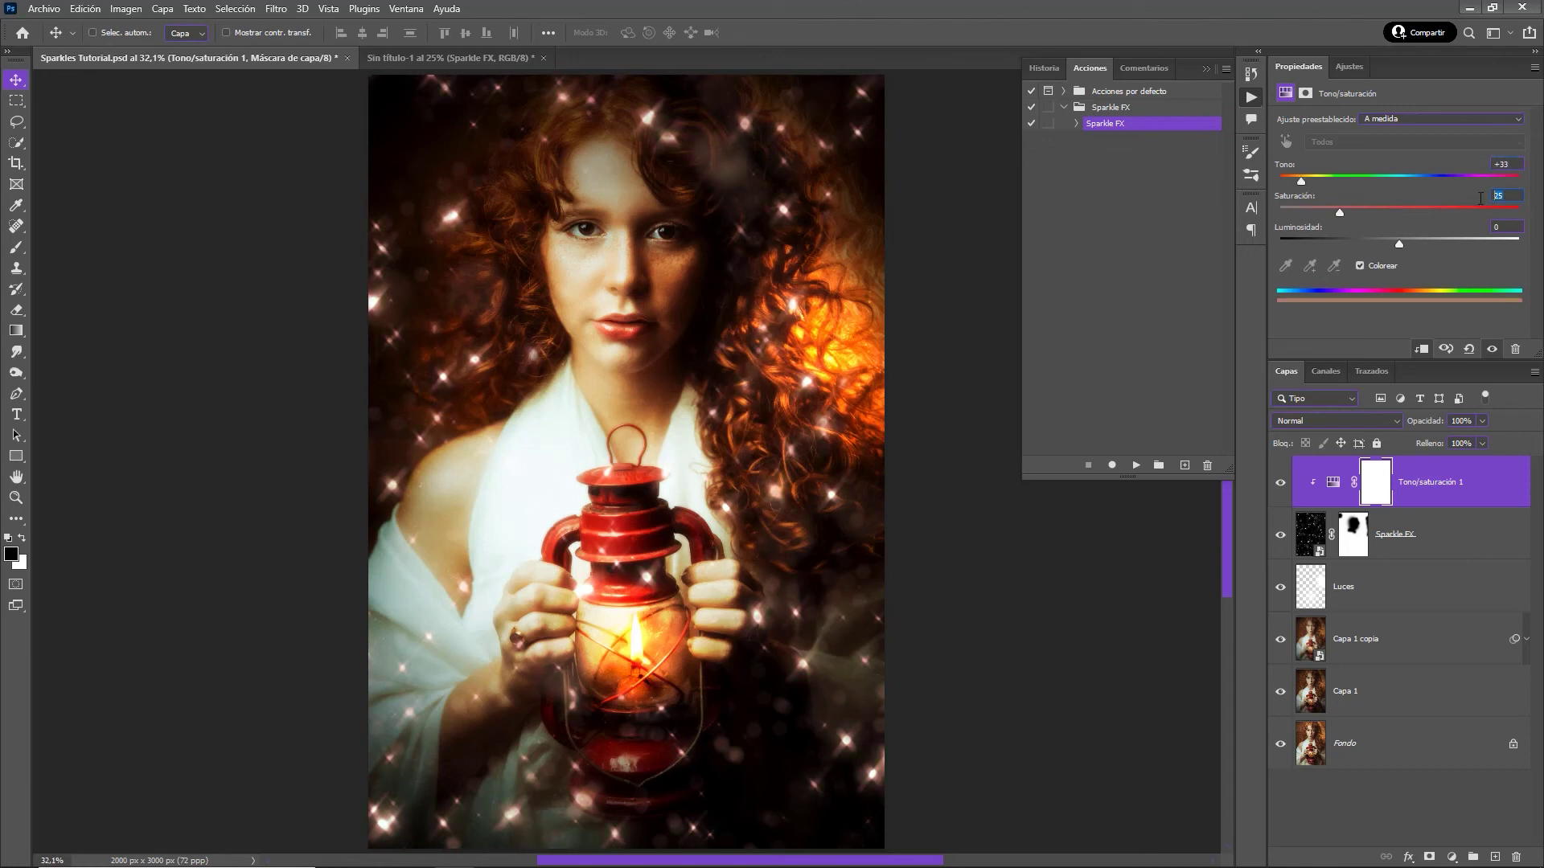
text(50)
click(1280, 485)
click(1280, 485)
- Solo the Fondo layer for a before-and-after check, restore all layers, and save the document
alt+click(1281, 746)
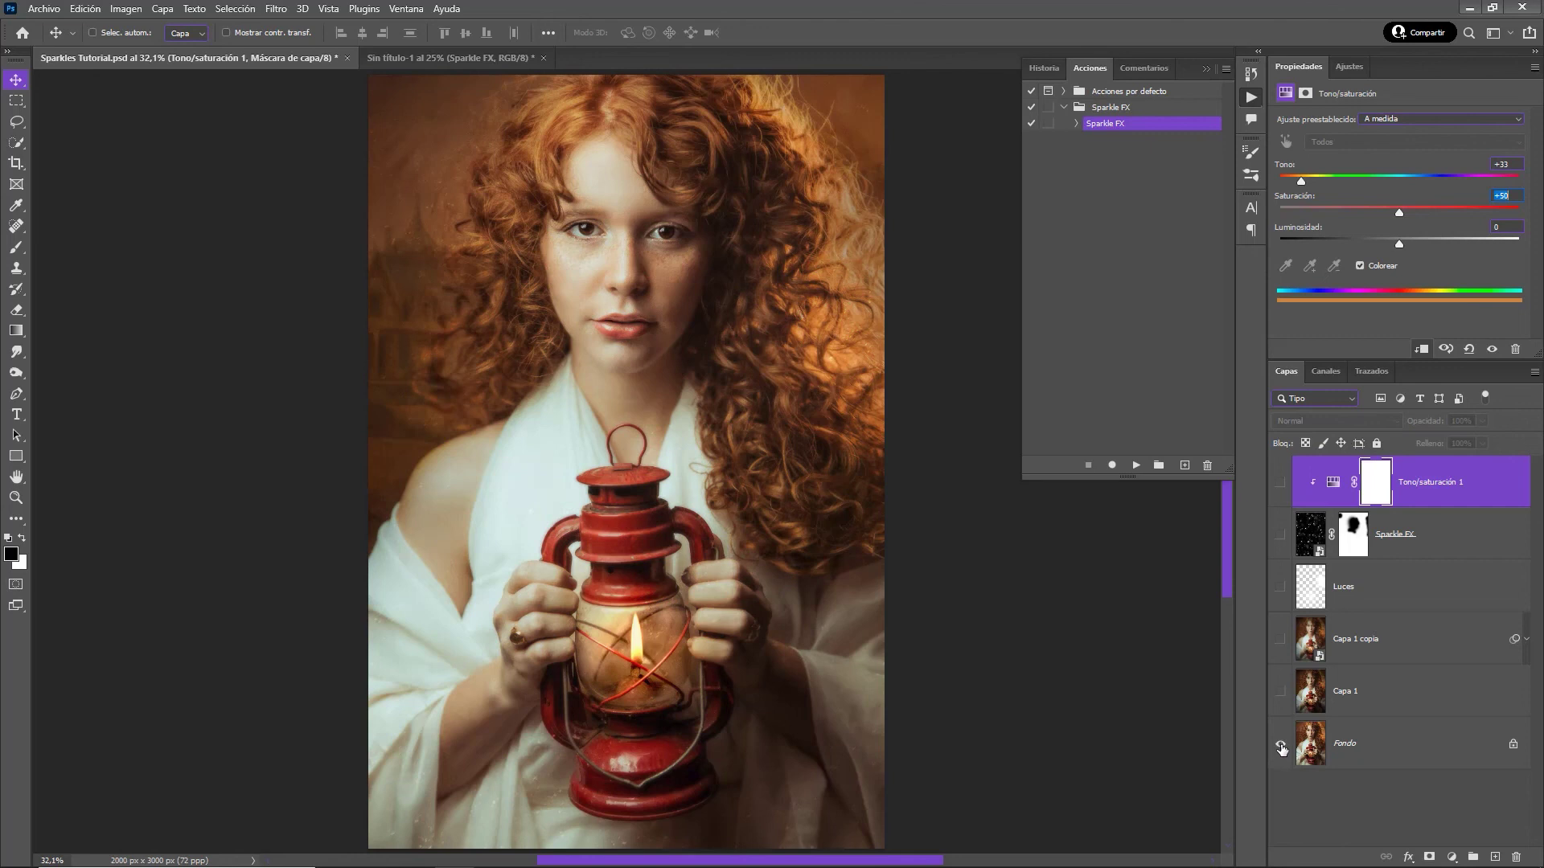
alt+click(1281, 745)
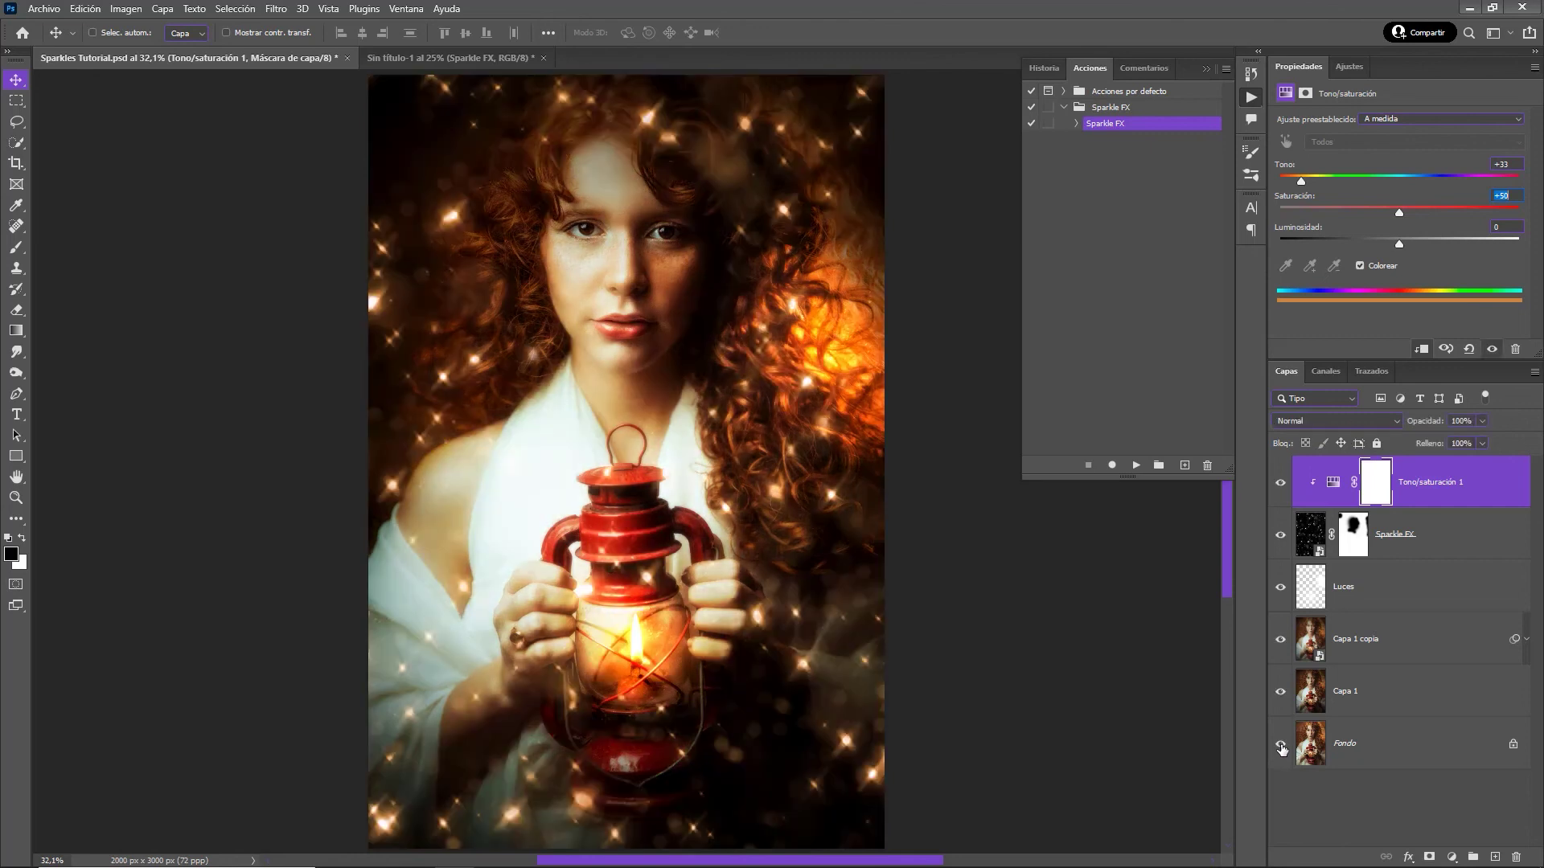
click(1392, 793)
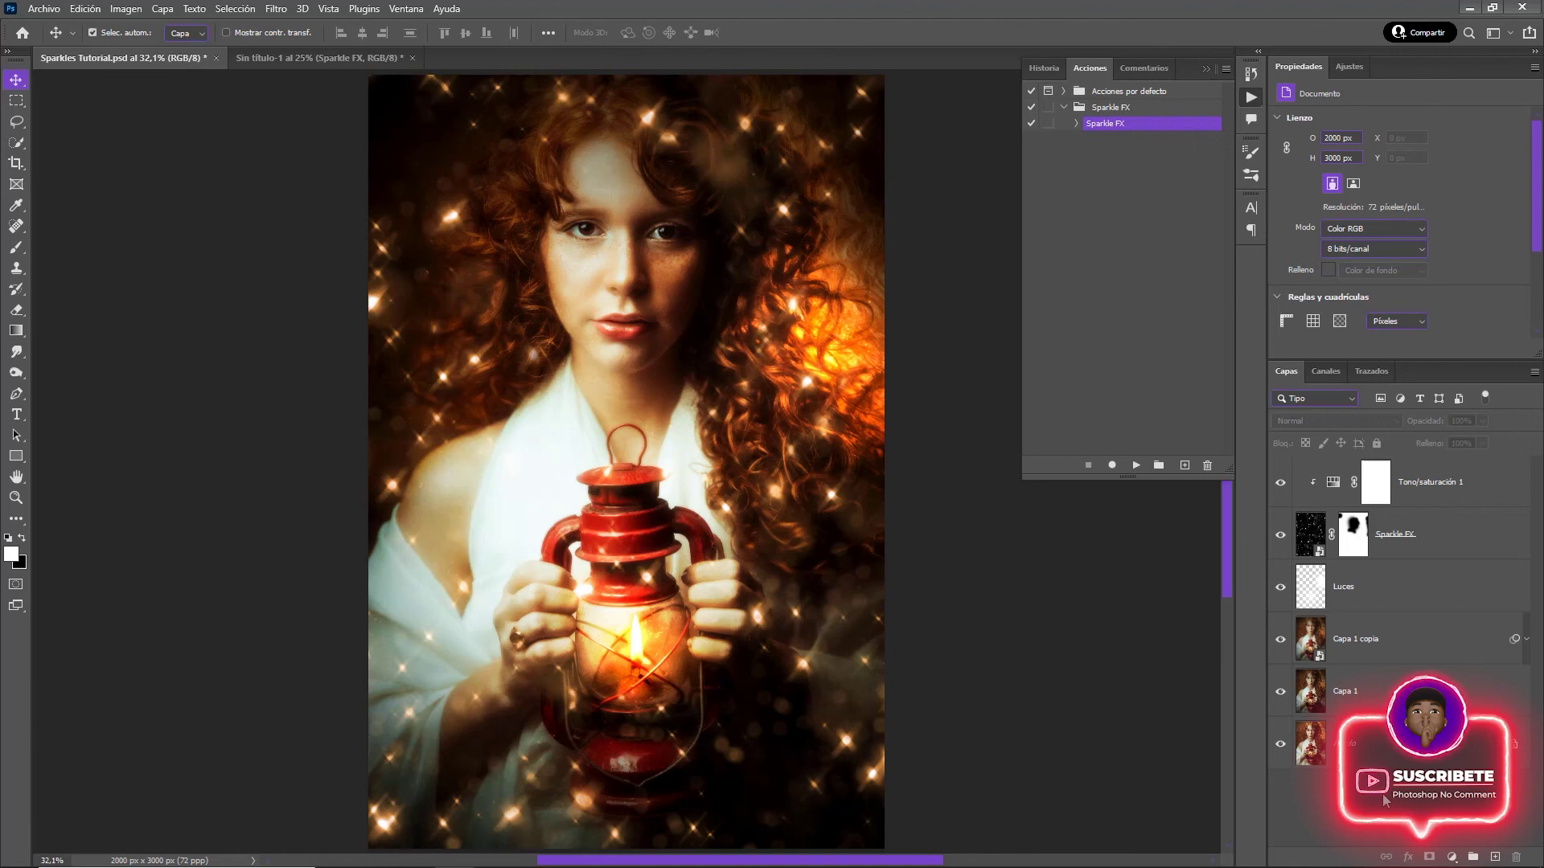
key(ctrl+s)
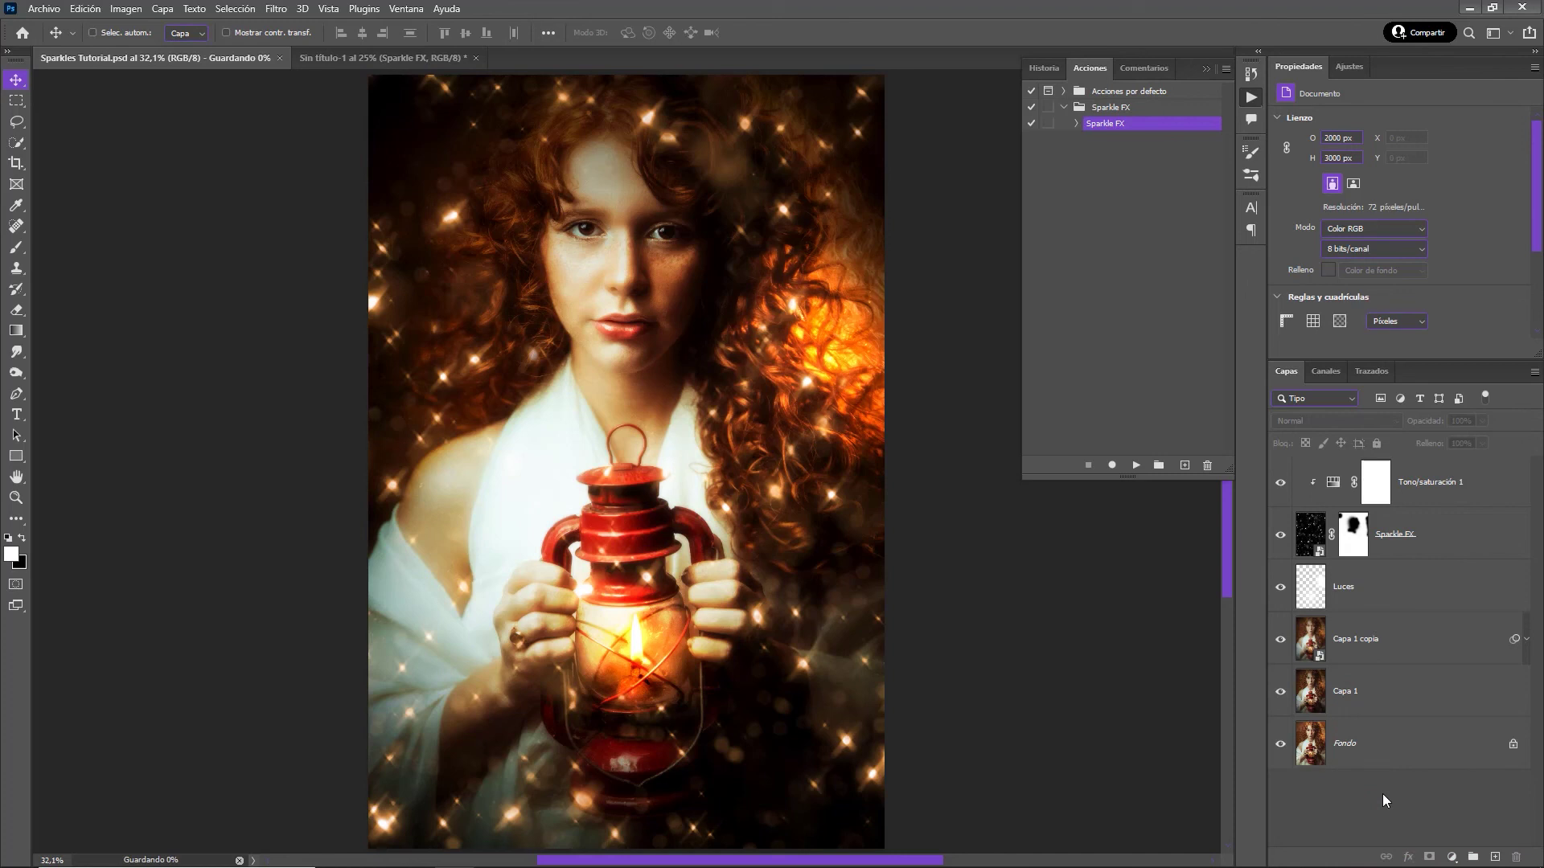